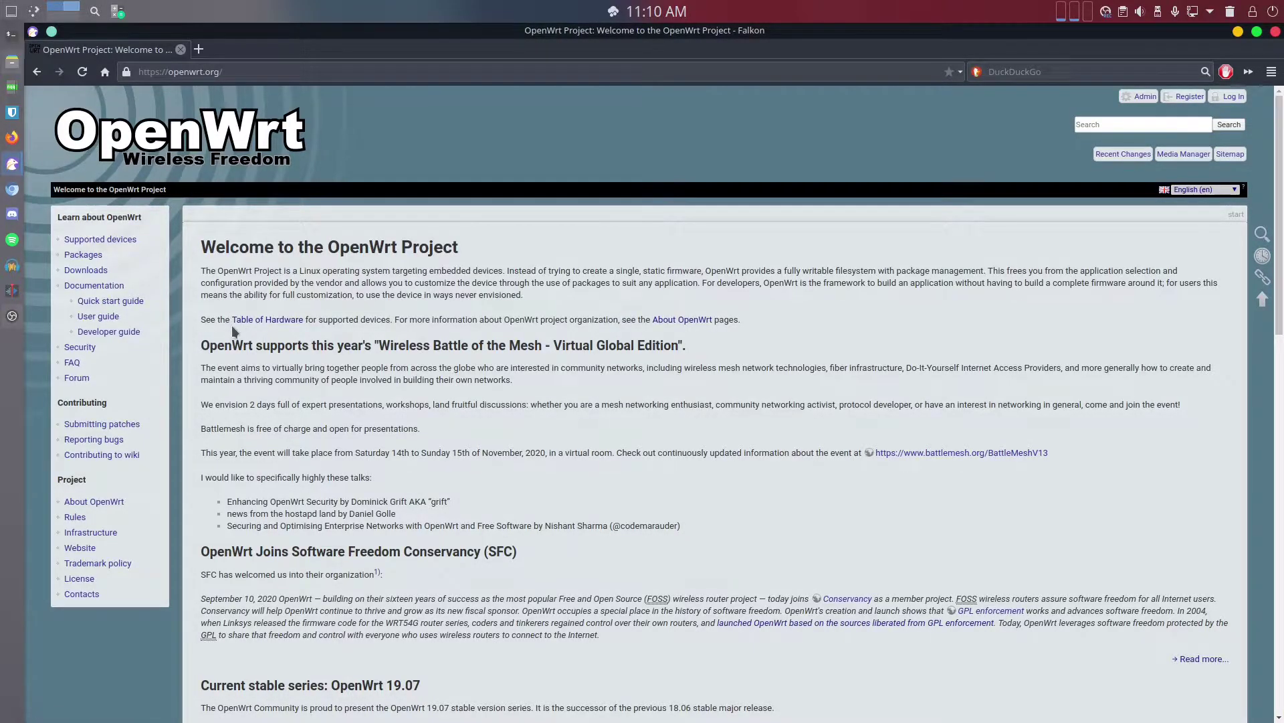
Open the wiki's Table of Hardware and scroll through the supported device list
{"action": "left_click", "coordinate": [291, 323]}
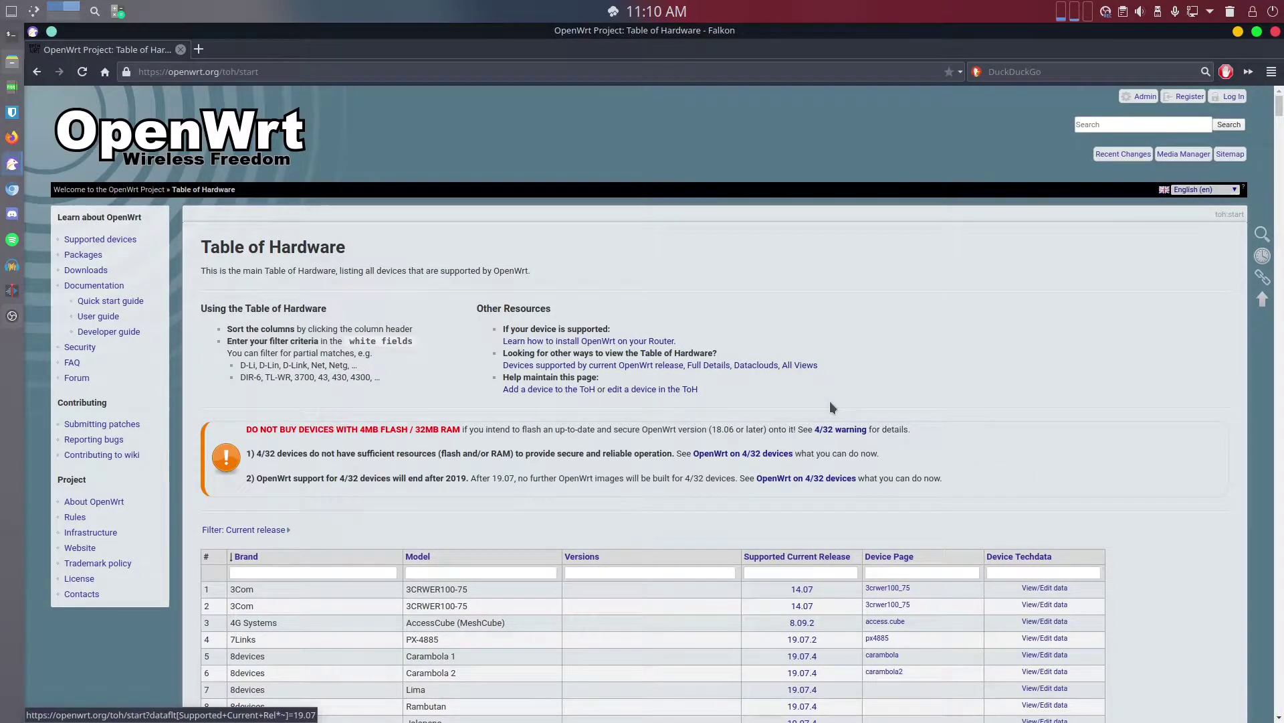
{"action": "scroll", "coordinate": [558, 543], "scroll_direction": "down", "scroll_amount": 6}
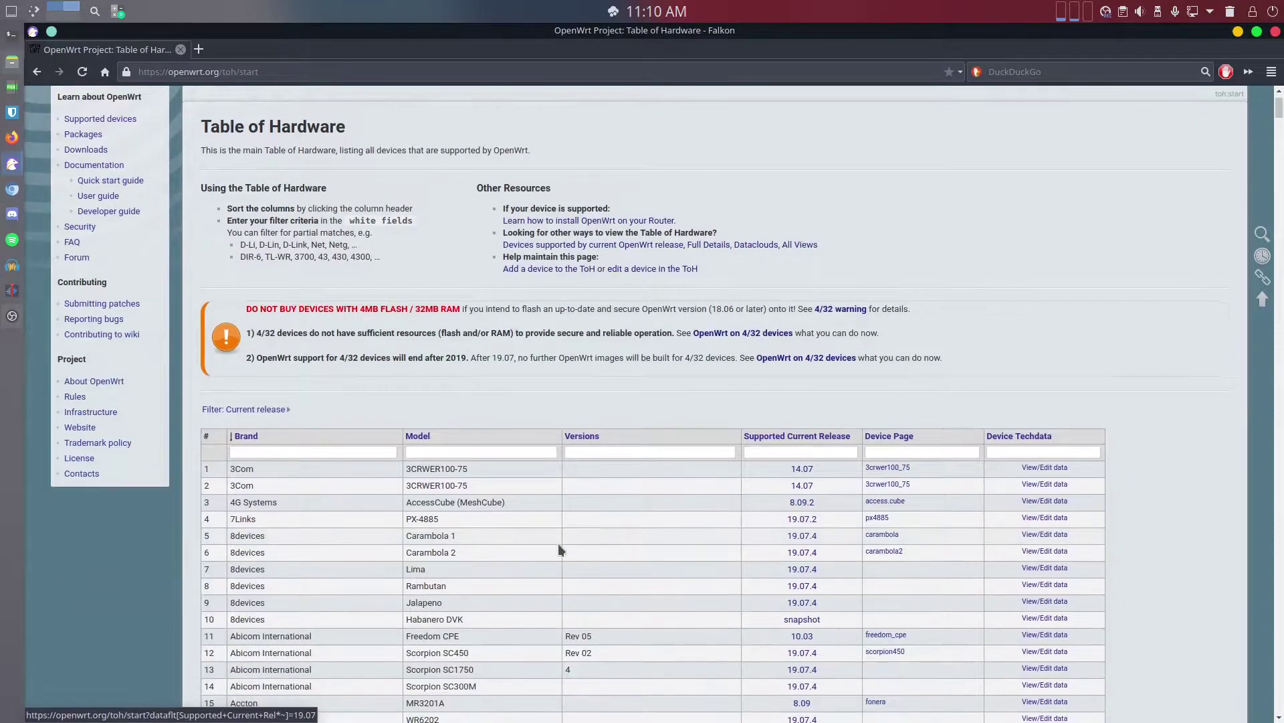
{"action": "scroll", "coordinate": [558, 525], "scroll_direction": "down", "scroll_amount": 2}
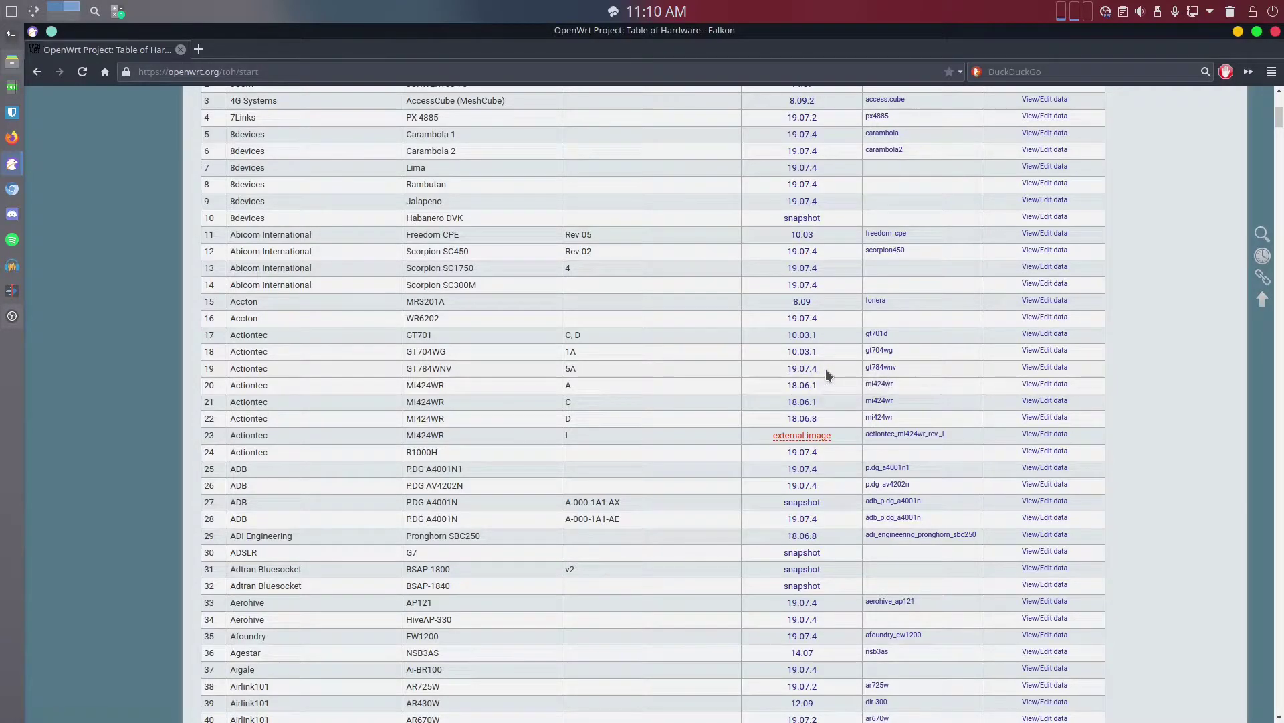
{"action": "scroll", "coordinate": [898, 374], "scroll_direction": "up", "scroll_amount": 5}
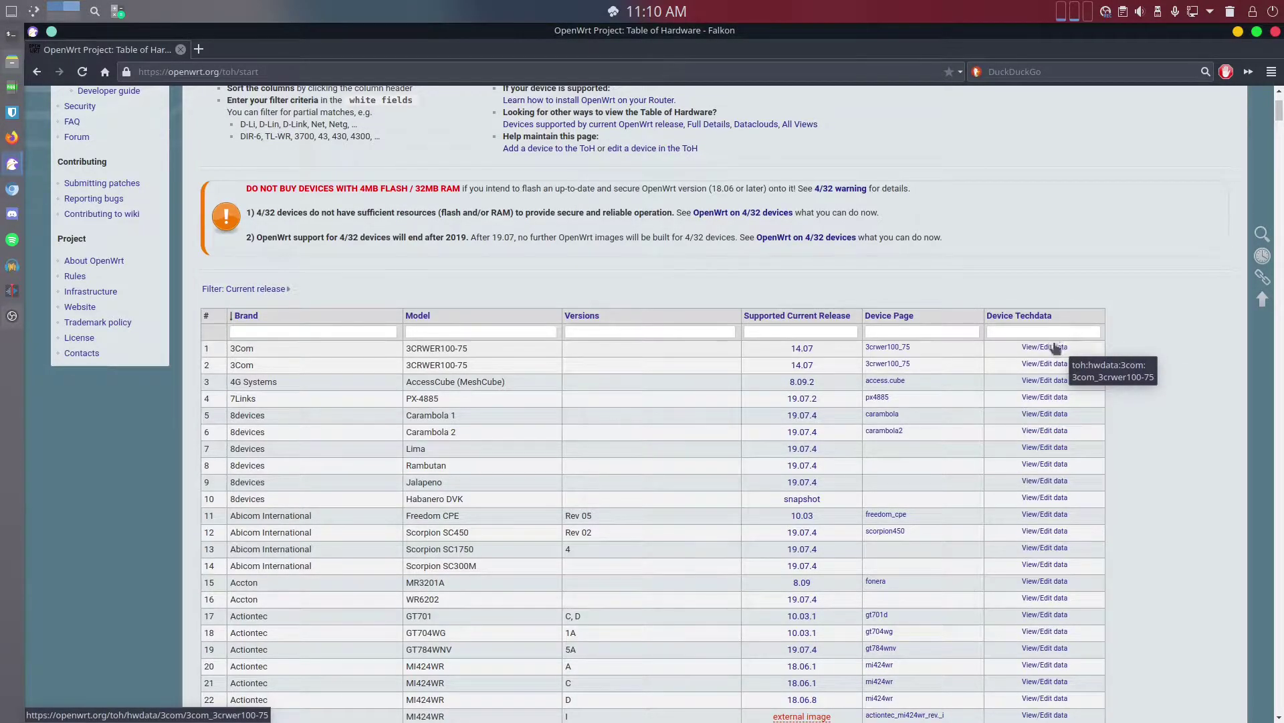
{"action": "scroll", "coordinate": [737, 503], "scroll_direction": "down", "scroll_amount": 3}
{"action": "scroll", "coordinate": [737, 503], "scroll_direction": "down", "scroll_amount": 20}
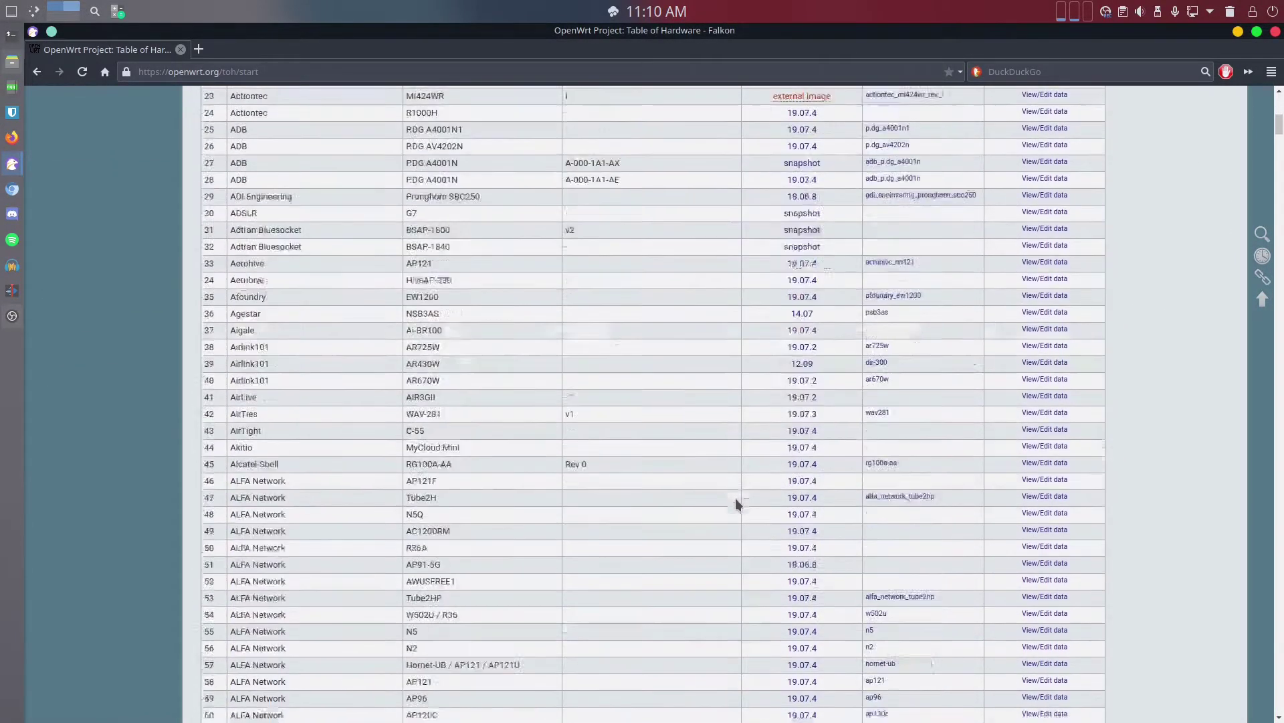
{"action": "scroll", "coordinate": [414, 530], "scroll_direction": "down", "scroll_amount": 20}
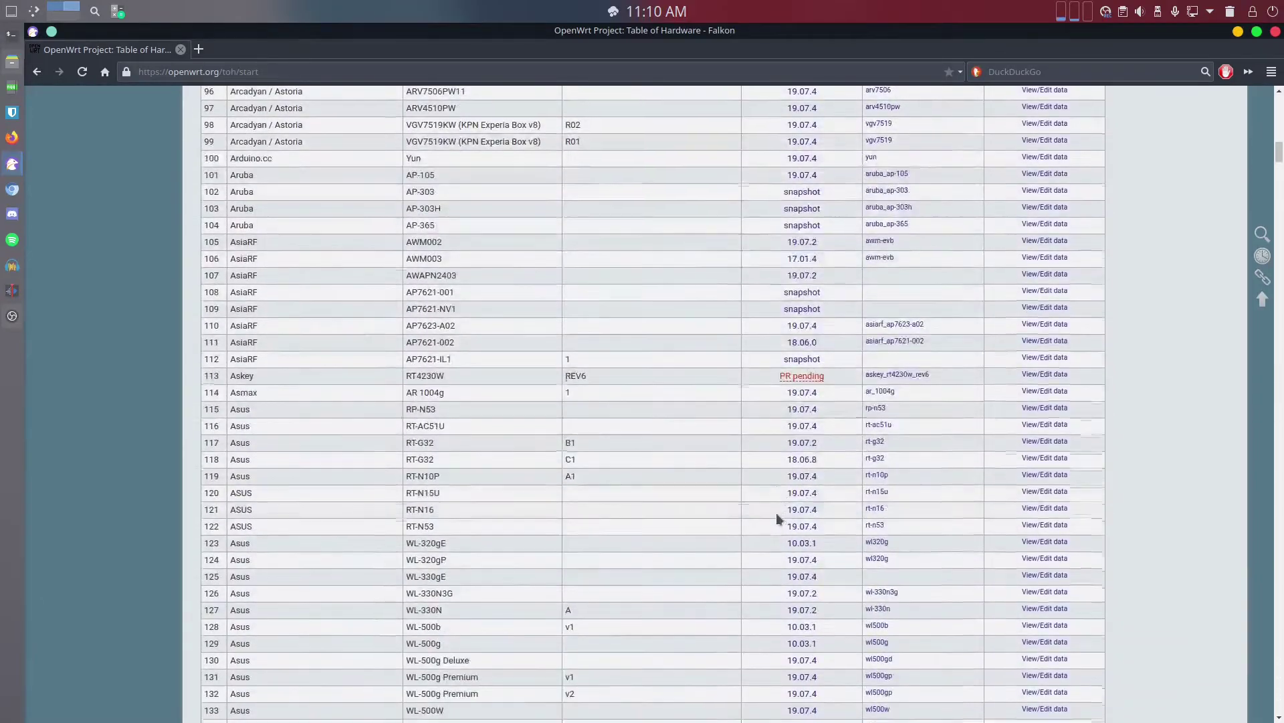
{"action": "scroll", "coordinate": [637, 500], "scroll_direction": "down", "scroll_amount": 10}
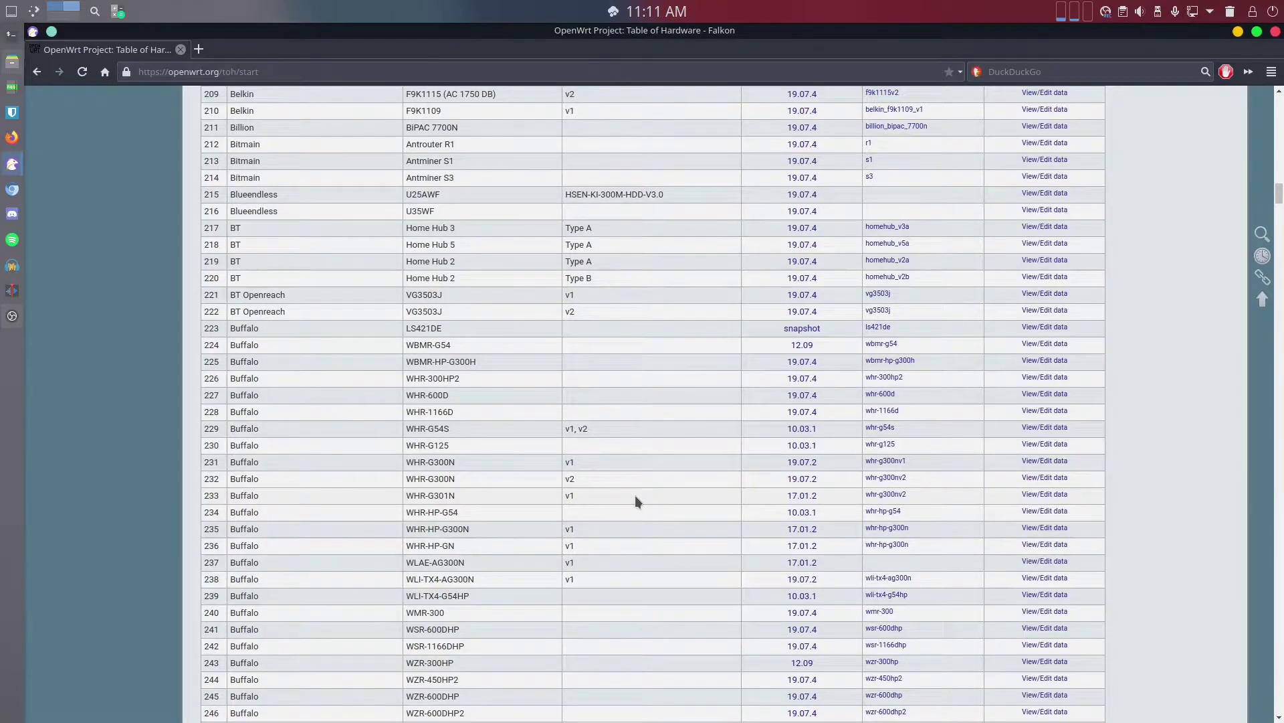
Search the page for 'r7500' and highlight the Netgear R7500 details in row 894
{"action": "key", "text": "ctrl+f"}
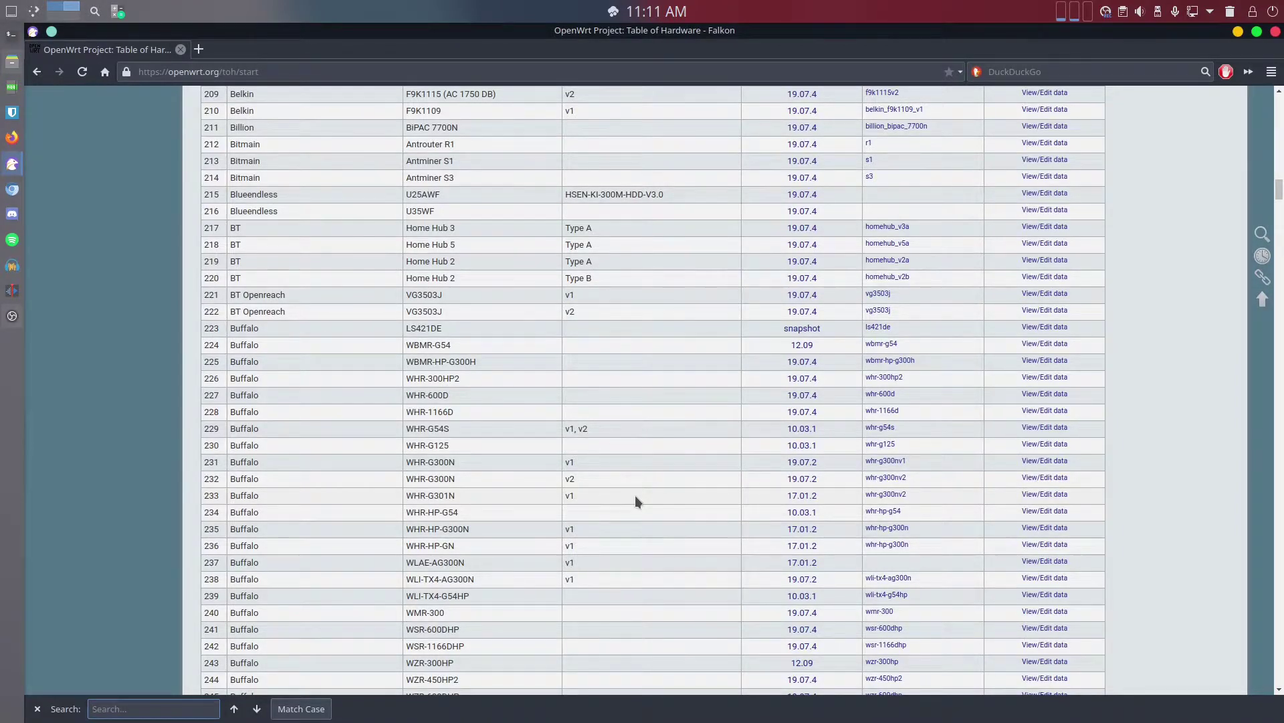
{"action": "type", "text": "r7500"}
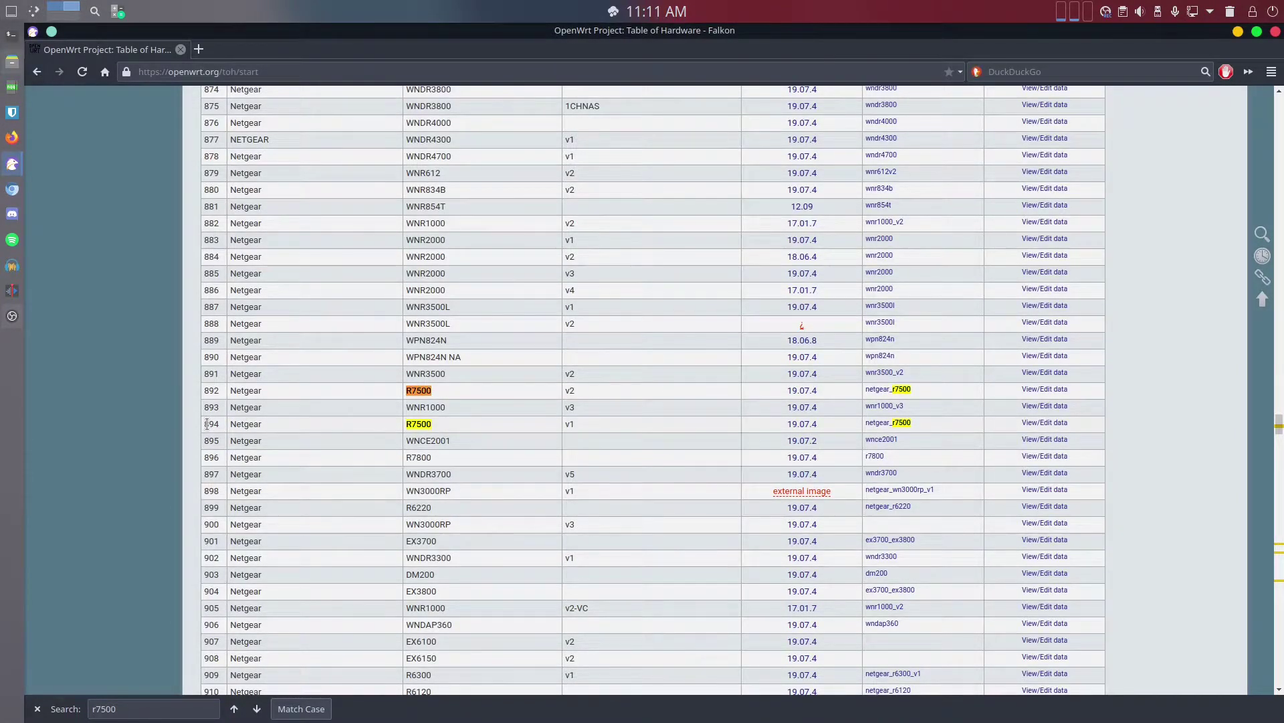
{"action": "left_click_drag", "start_coordinate": [204, 423], "coordinate": [248, 416]}
{"action": "left_click_drag", "start_coordinate": [345, 430], "coordinate": [476, 428]}
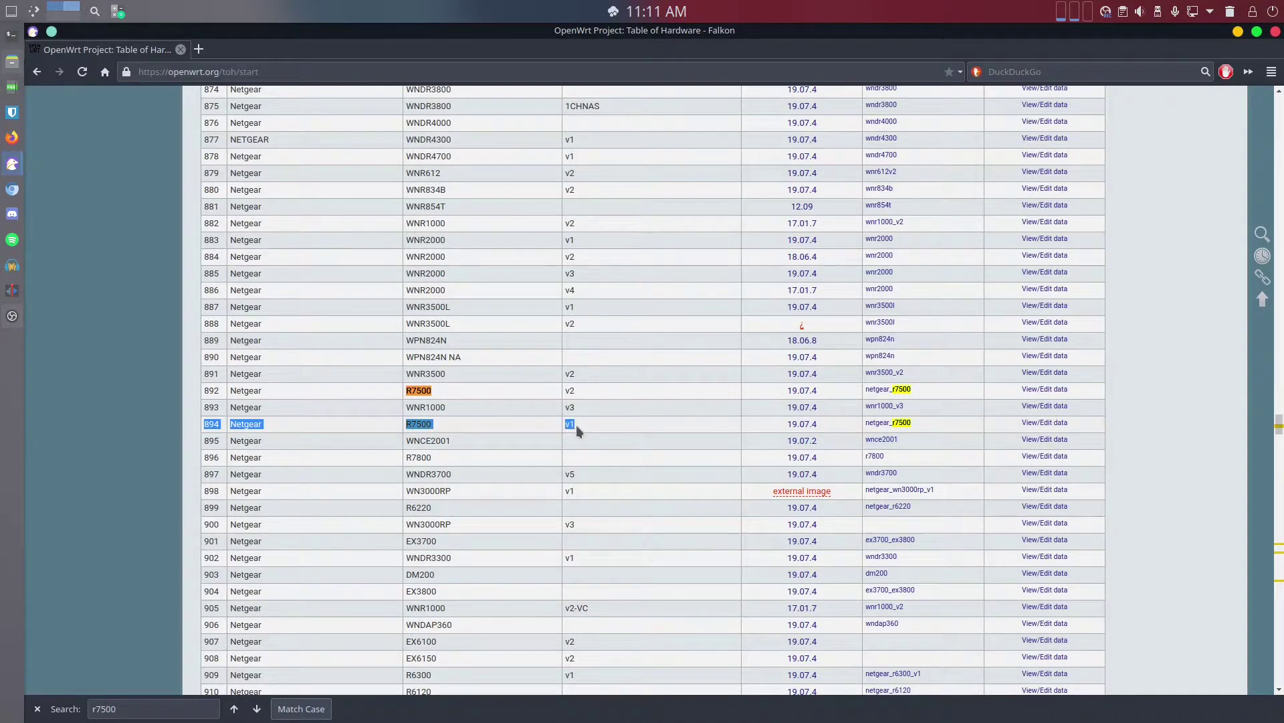
{"action": "left_click_drag", "start_coordinate": [592, 424], "coordinate": [721, 427]}
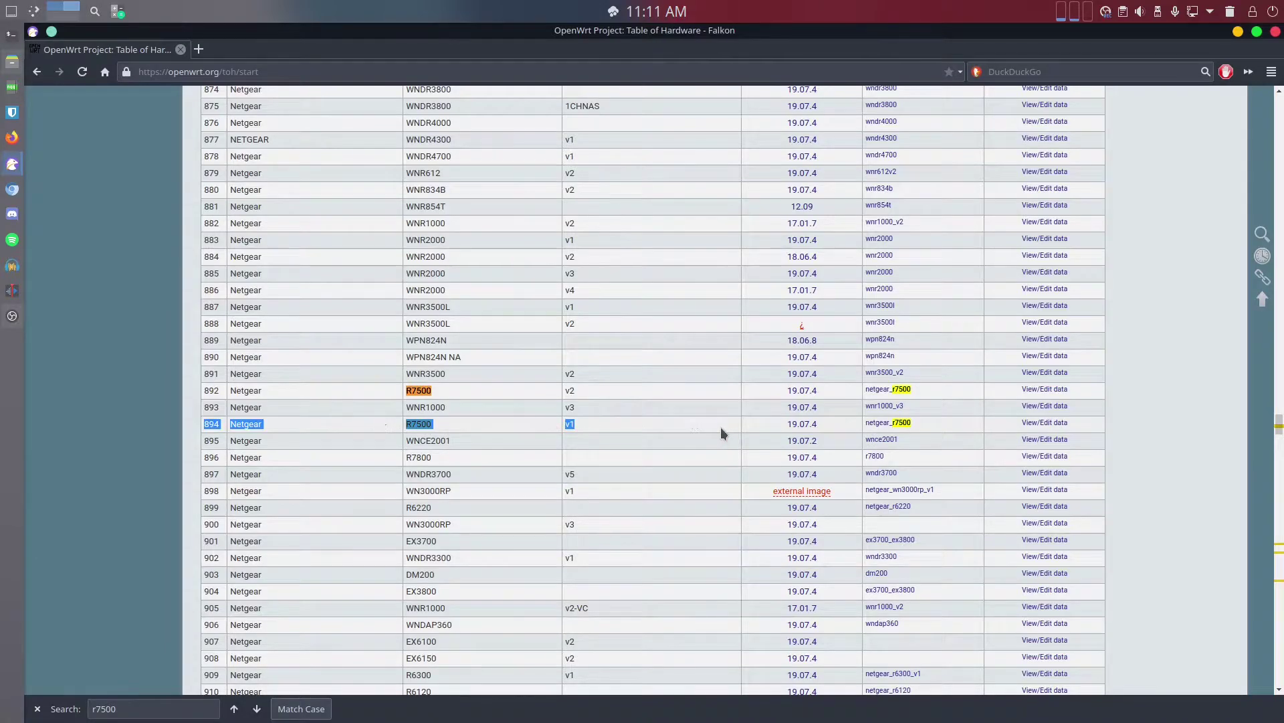
Open the 19.07.4 release notes link in a new tab
{"action": "left_click", "coordinate": [653, 423]}
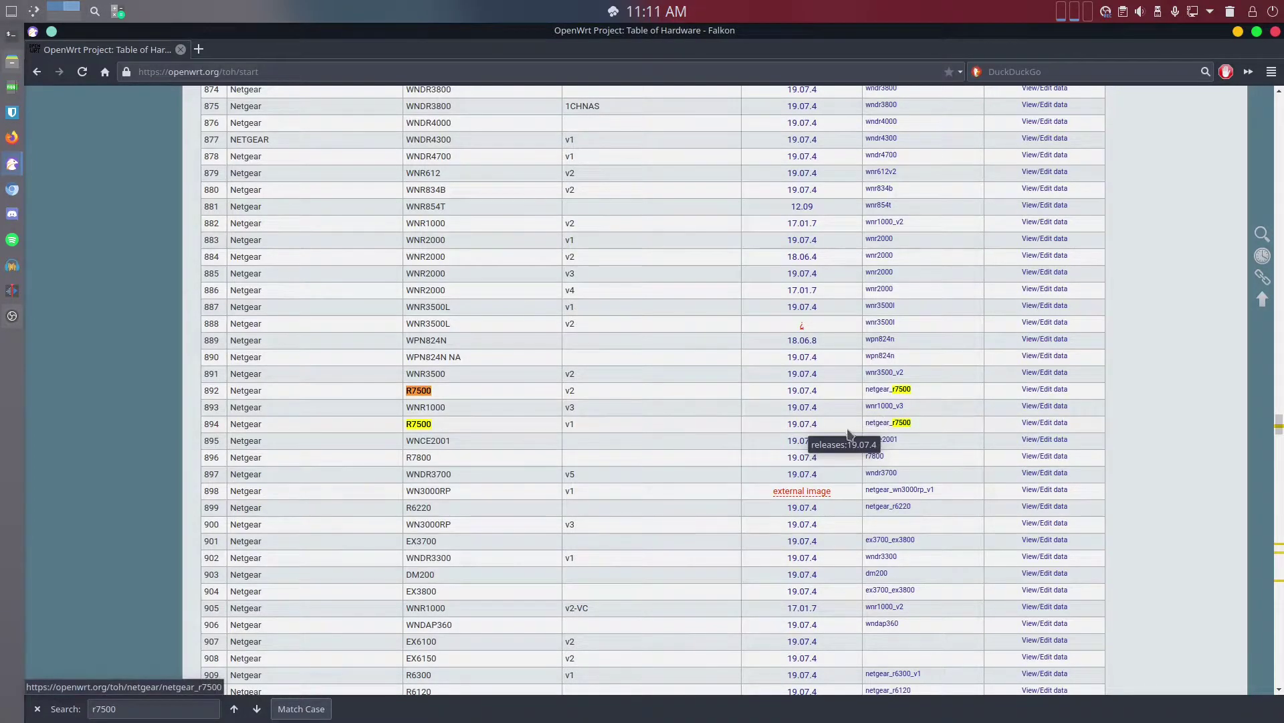
{"action": "right_click", "coordinate": [803, 426]}
{"action": "left_click", "coordinate": [820, 435]}
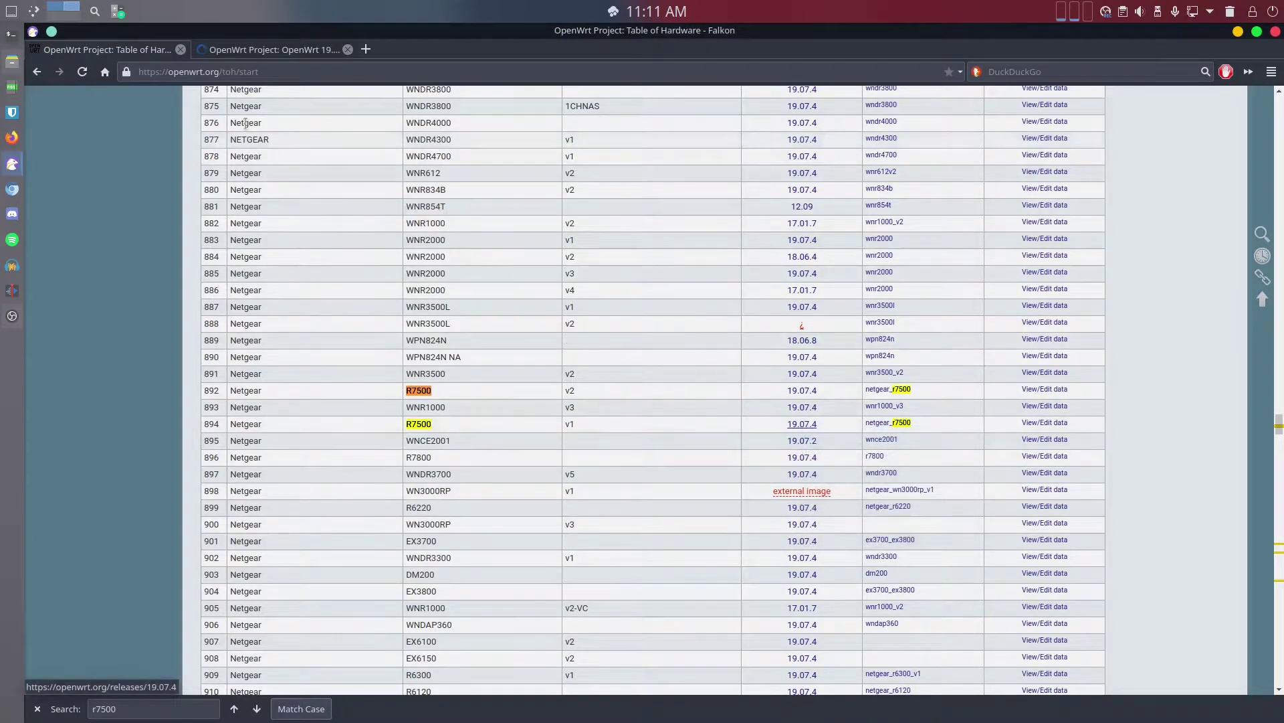
In the 19.07.4 release notes, highlight the version, release date and downloads releases link
{"action": "left_click", "coordinate": [276, 52]}
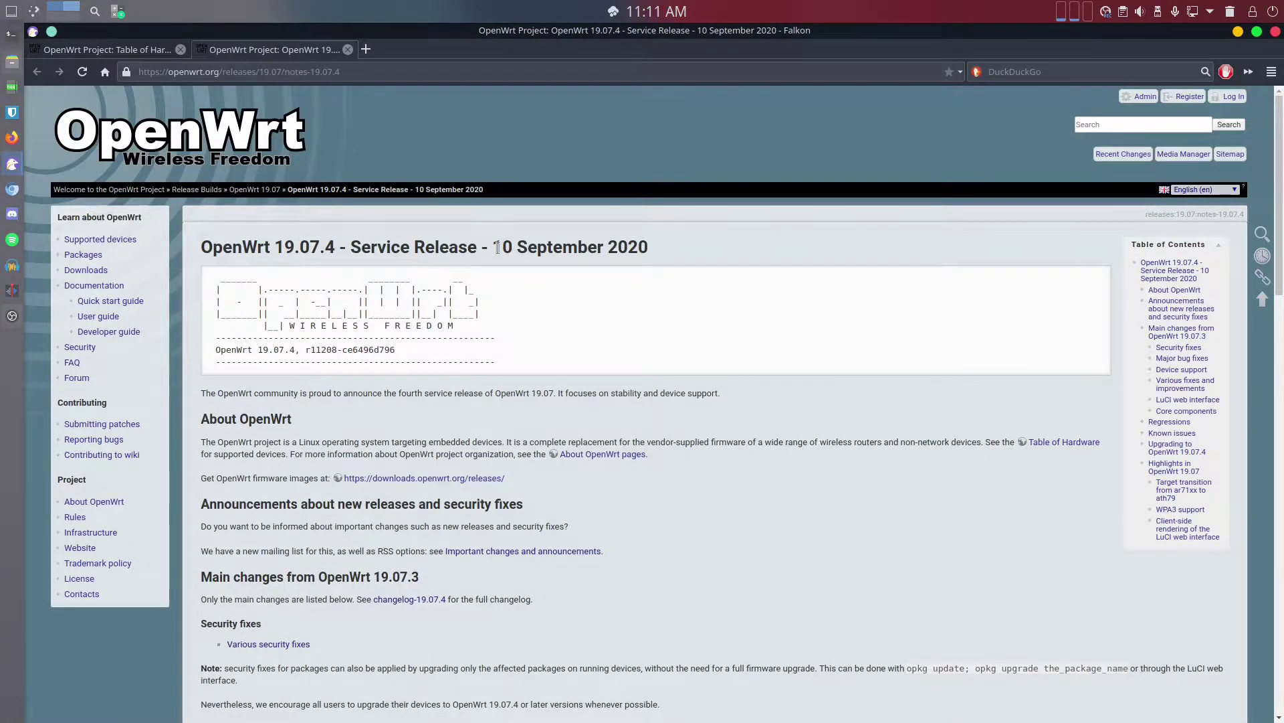
{"action": "left_click_drag", "start_coordinate": [202, 247], "coordinate": [364, 246]}
{"action": "left_click", "coordinate": [570, 245]}
{"action": "left_click_drag", "start_coordinate": [494, 247], "coordinate": [646, 247]}
{"action": "left_click", "coordinate": [622, 295]}
{"action": "scroll", "coordinate": [457, 358], "scroll_direction": "down", "scroll_amount": 5}
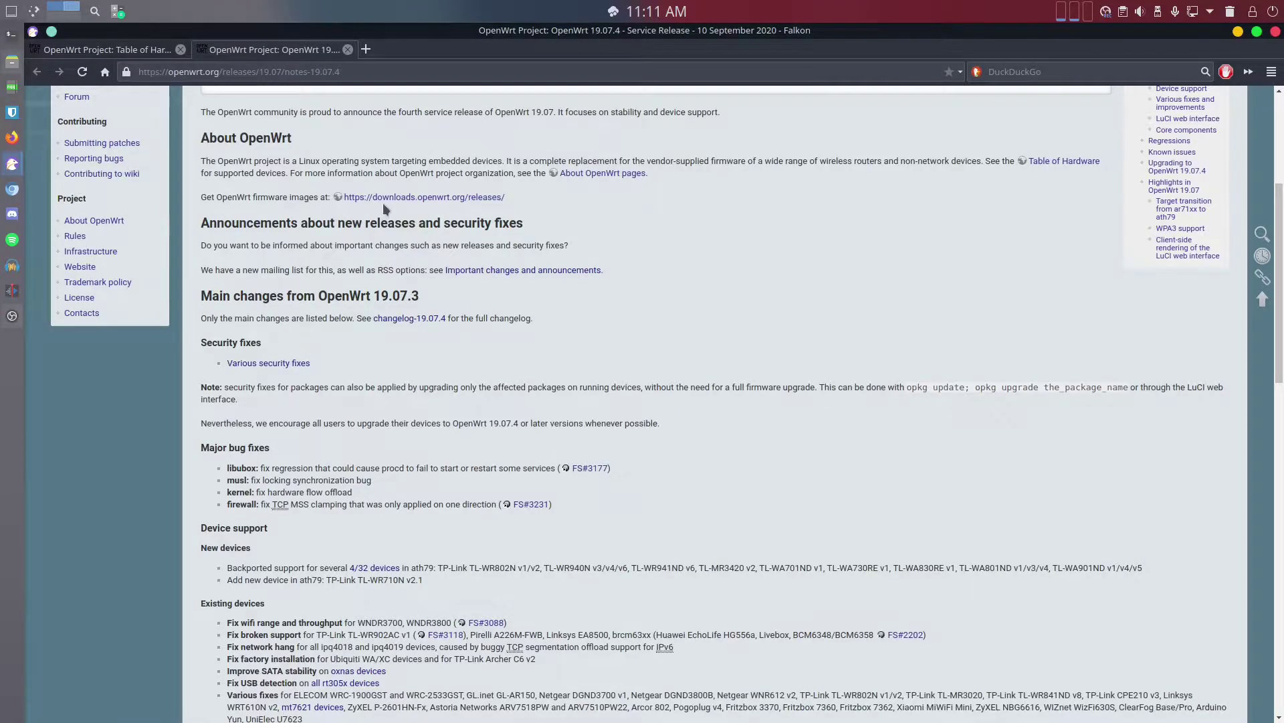
{"action": "left_click_drag", "start_coordinate": [508, 198], "coordinate": [340, 198]}
{"action": "left_click", "coordinate": [705, 242]}
Read down to the 'Upgrading to OpenWrt 19.07.4' section, then follow the downloads.openwrt.org/releases/ link
{"action": "scroll", "coordinate": [431, 356], "scroll_direction": "down", "scroll_amount": 4}
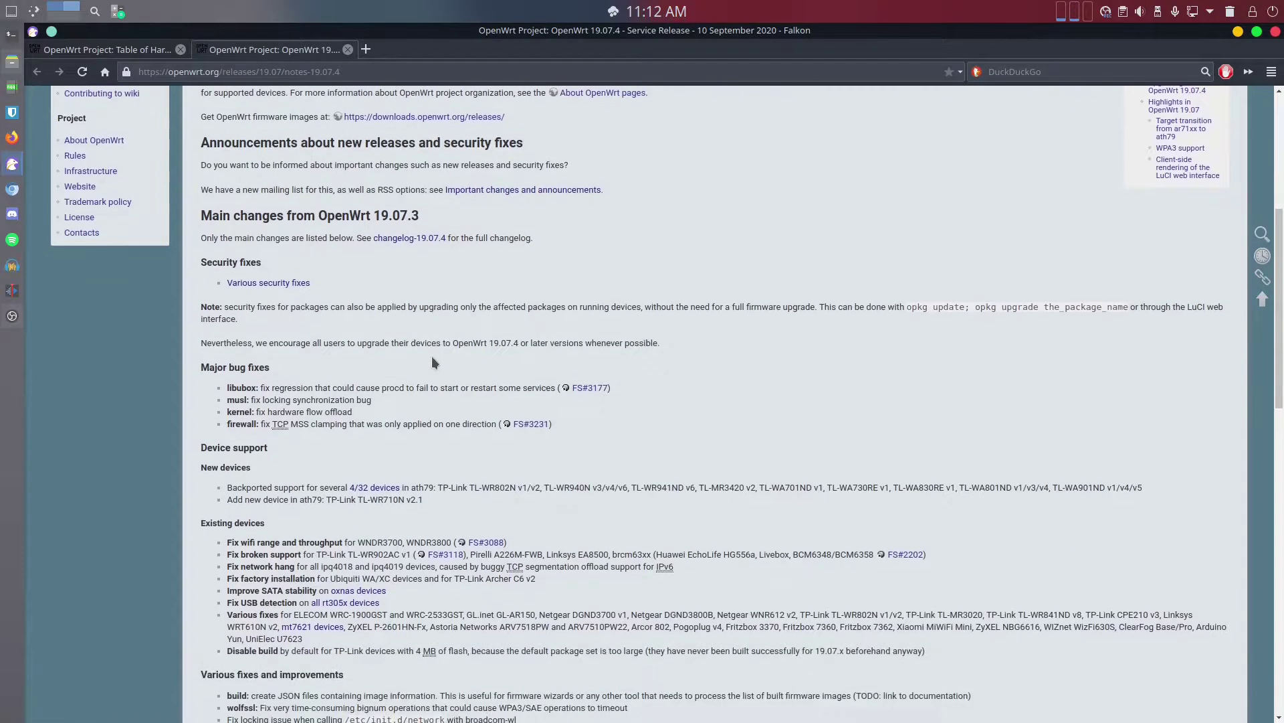
{"action": "scroll", "coordinate": [432, 353], "scroll_direction": "down", "scroll_amount": 10}
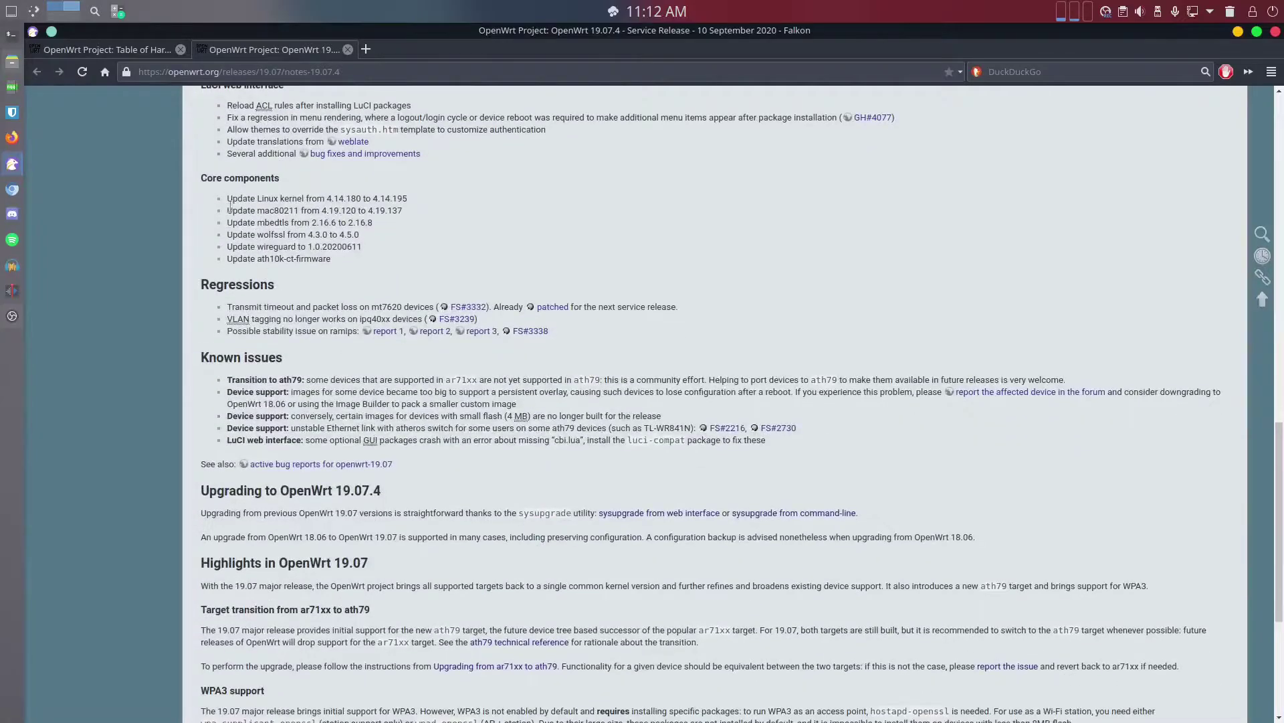
{"action": "scroll", "coordinate": [449, 442], "scroll_direction": "down", "scroll_amount": 5}
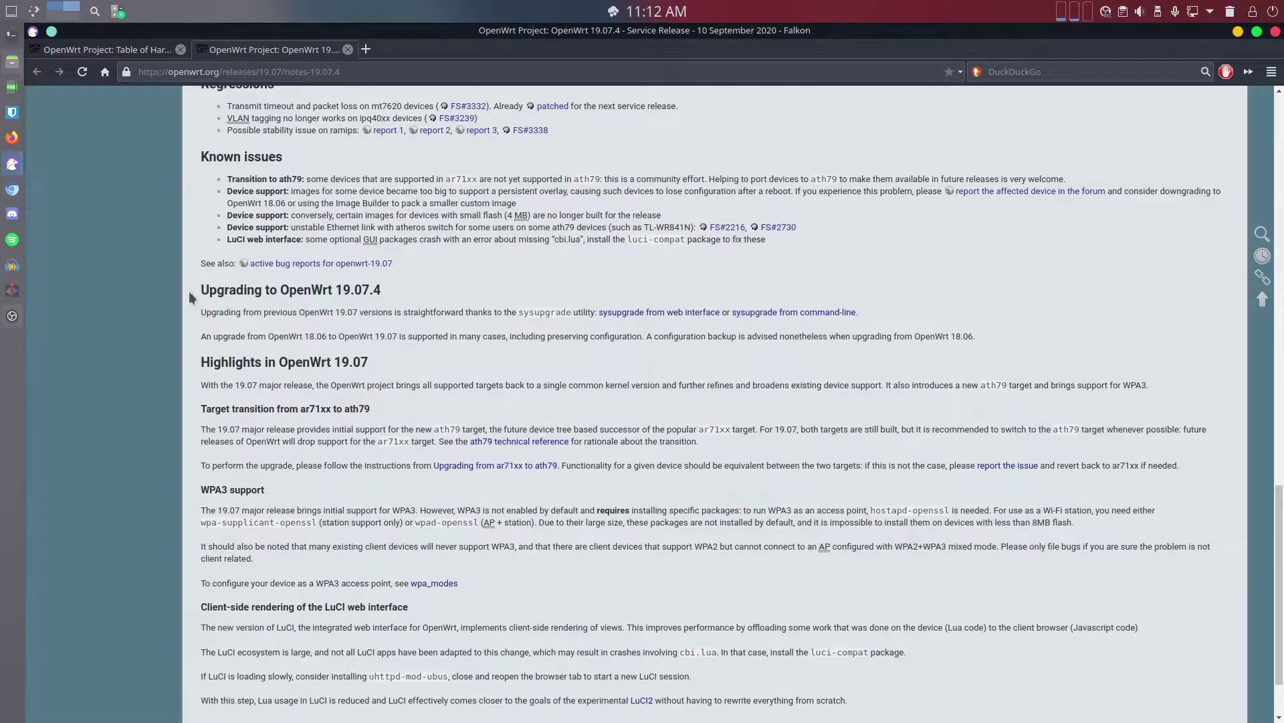
{"action": "left_click_drag", "start_coordinate": [217, 290], "coordinate": [392, 291]}
{"action": "left_click", "coordinate": [392, 293]}
{"action": "scroll", "coordinate": [383, 297], "scroll_direction": "down", "scroll_amount": 2}
{"action": "scroll", "coordinate": [401, 322], "scroll_direction": "up", "scroll_amount": 3}
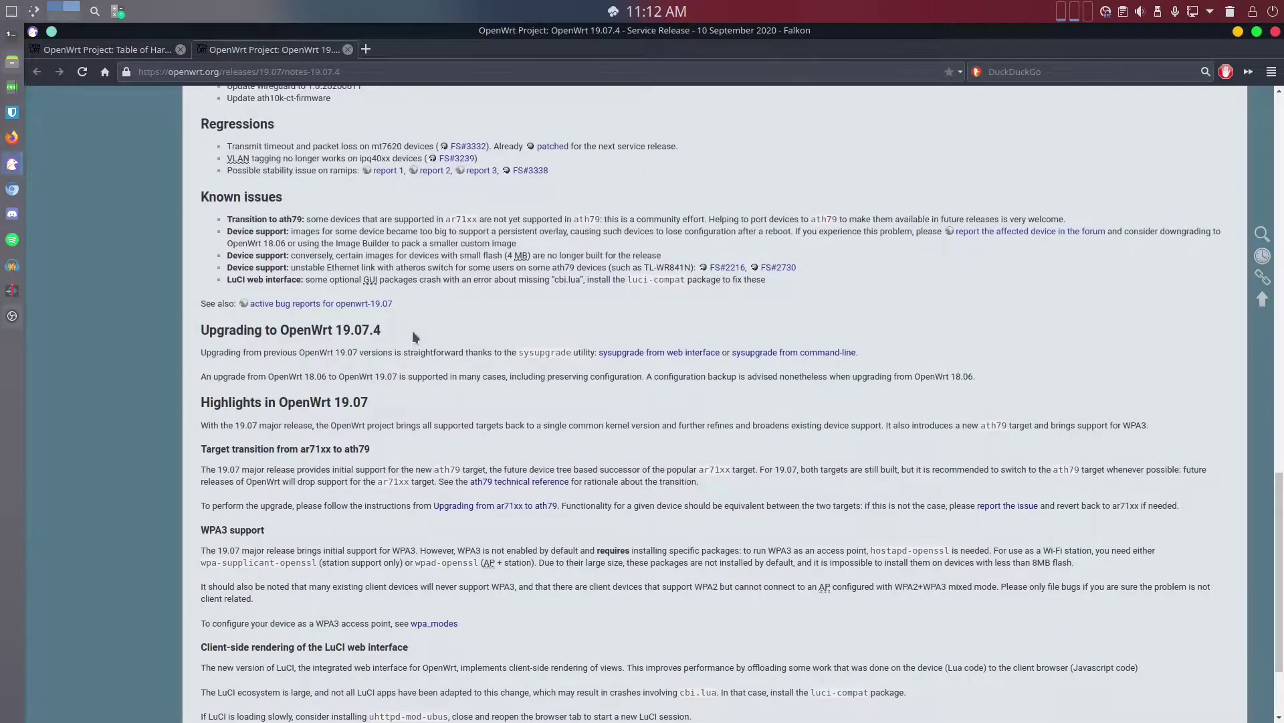
{"action": "scroll", "coordinate": [402, 368], "scroll_direction": "down", "scroll_amount": 3}
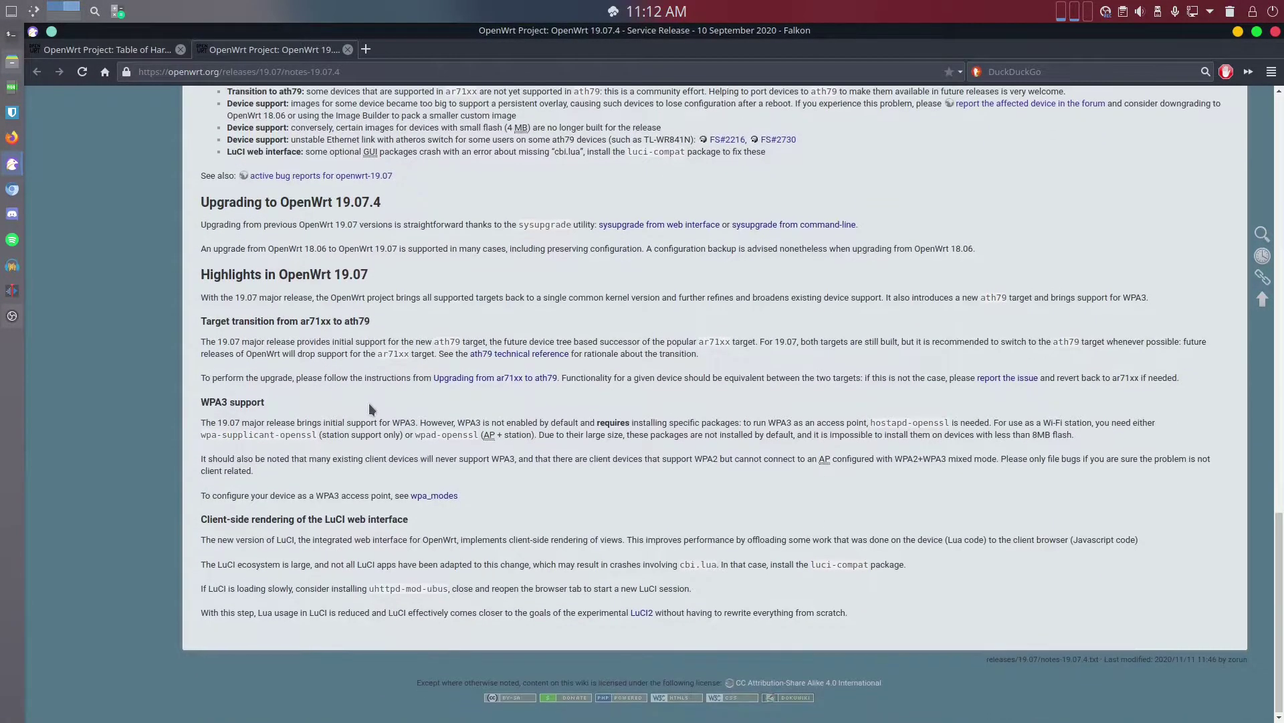
{"action": "scroll", "coordinate": [378, 415], "scroll_direction": "up", "scroll_amount": 6}
{"action": "scroll", "coordinate": [381, 421], "scroll_direction": "up", "scroll_amount": 15}
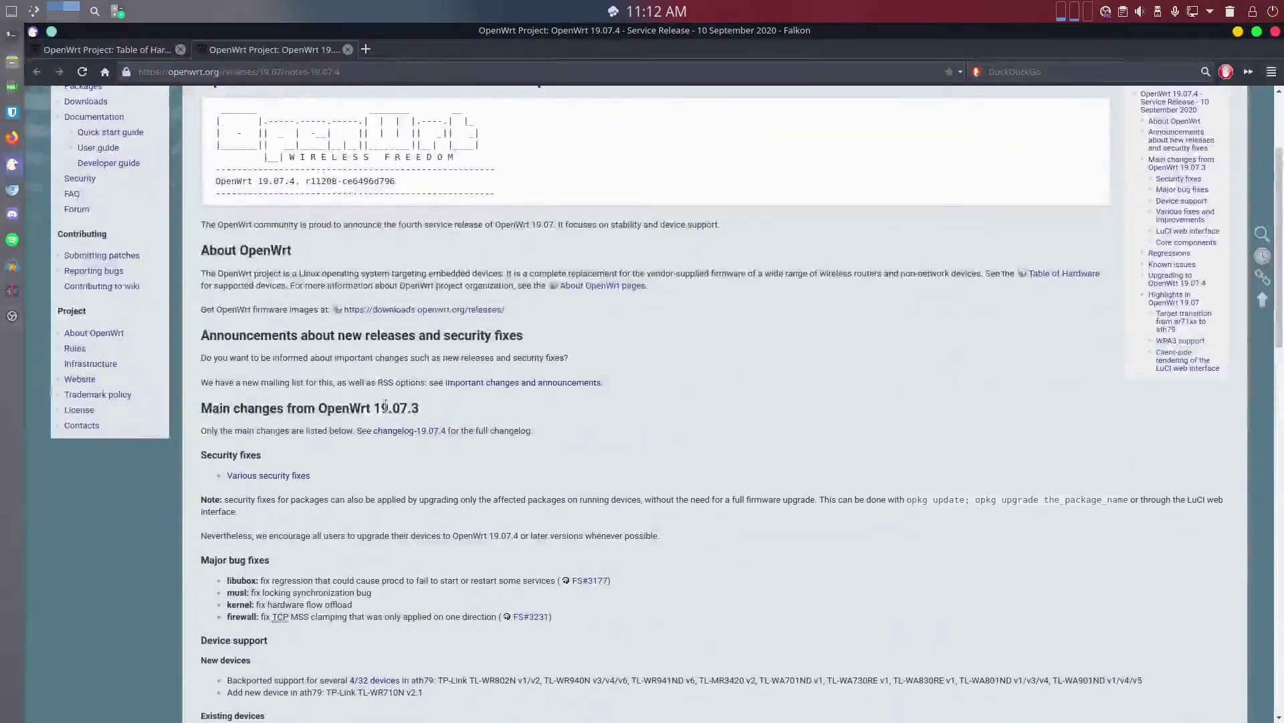
{"action": "scroll", "coordinate": [588, 391], "scroll_direction": "up", "scroll_amount": 3}
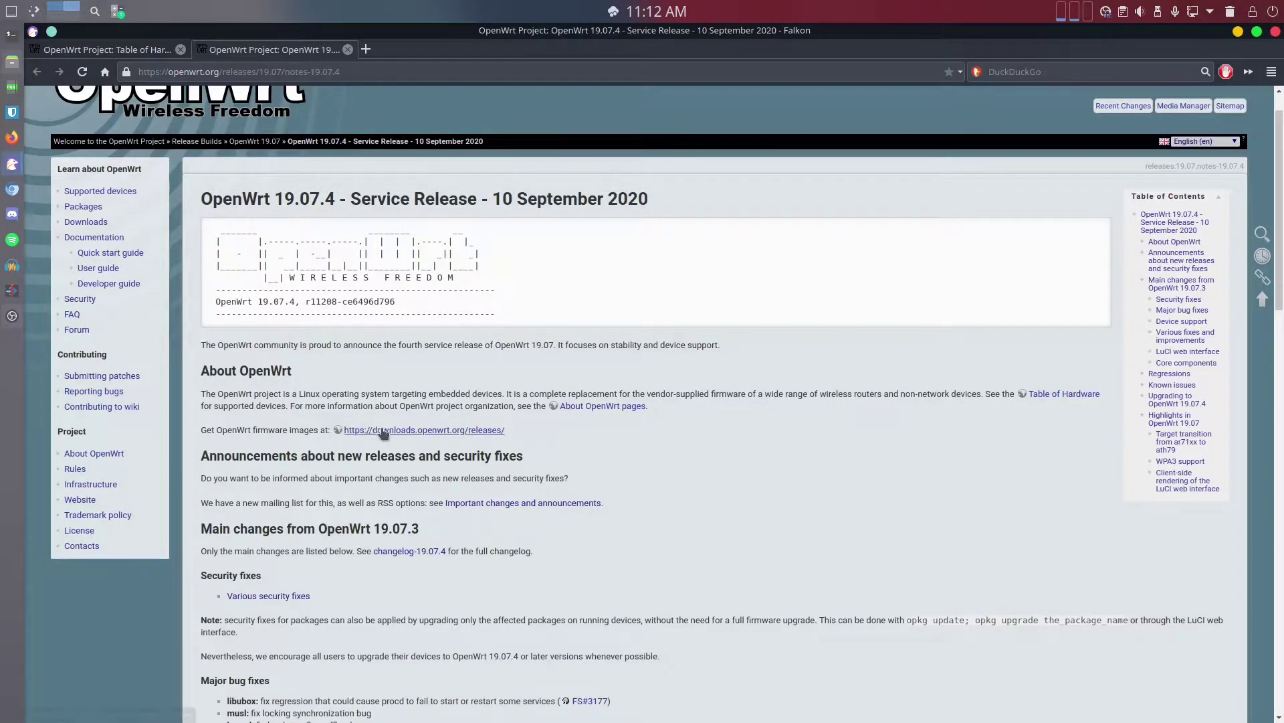
{"action": "left_click", "coordinate": [428, 432]}
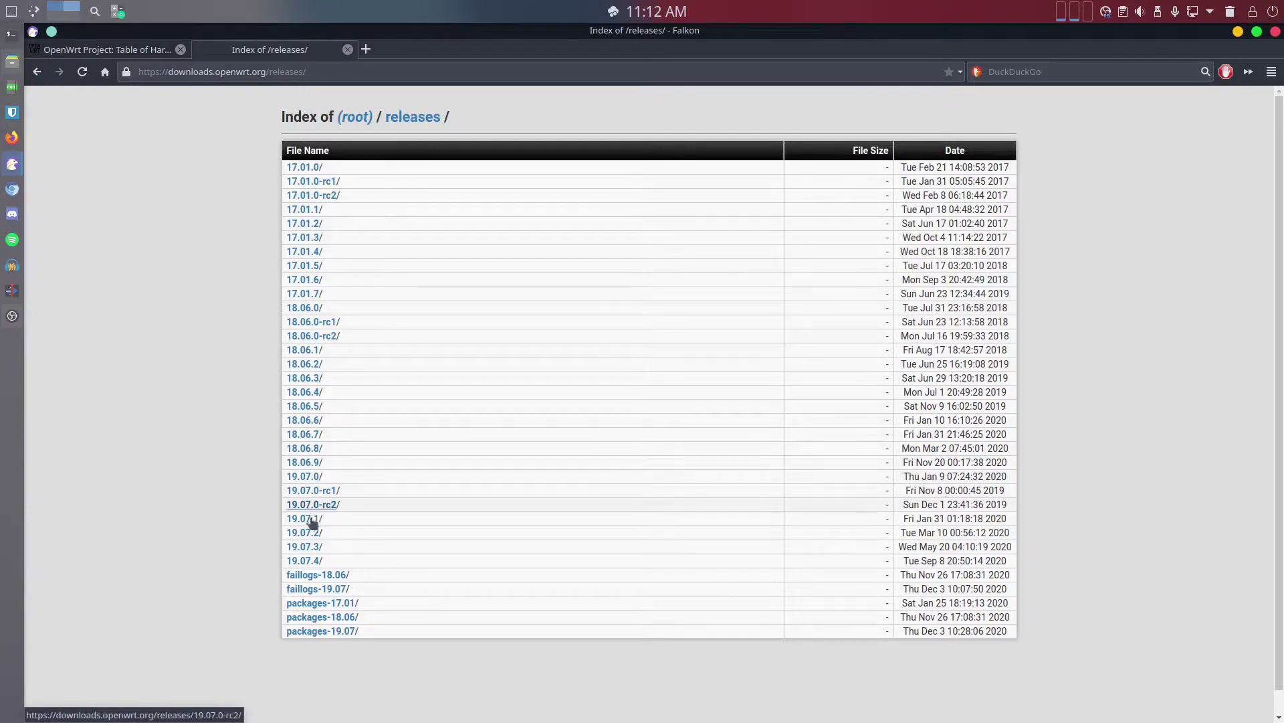
Browse to 19.07.4/targets/ipq806x/generic to list the R7500 image files
{"action": "left_click", "coordinate": [306, 561]}
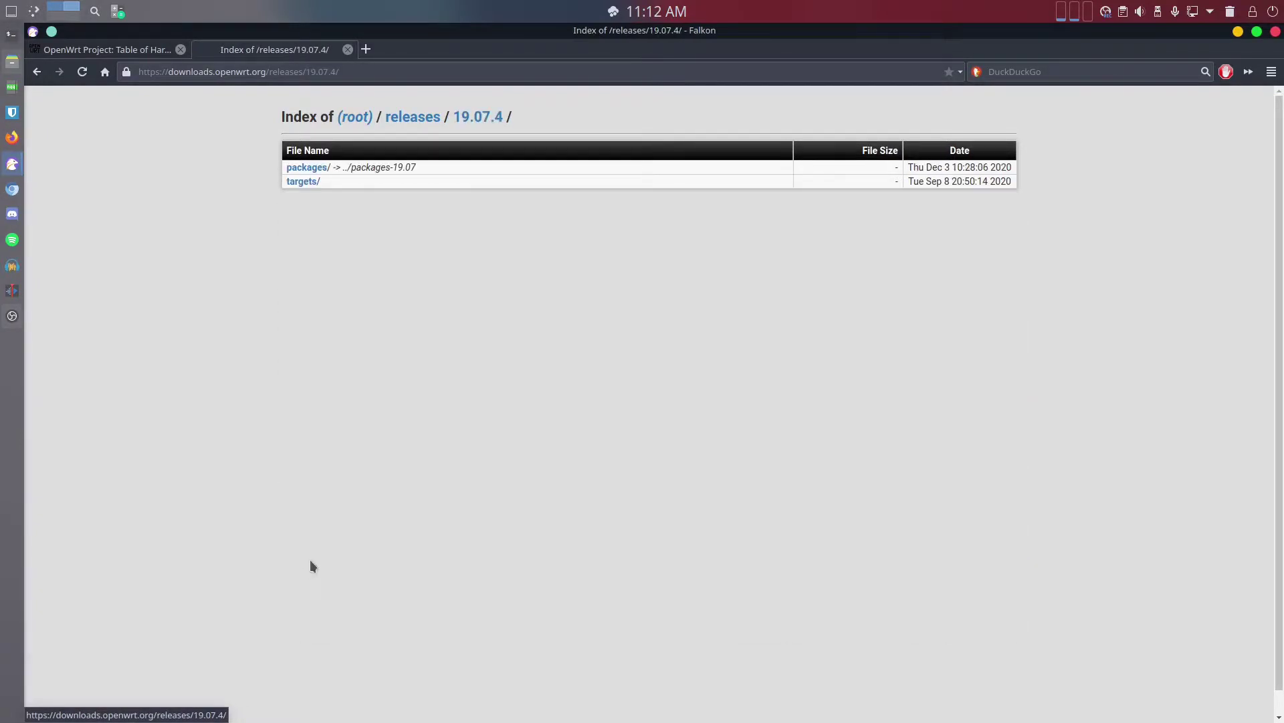
{"action": "left_click", "coordinate": [300, 183]}
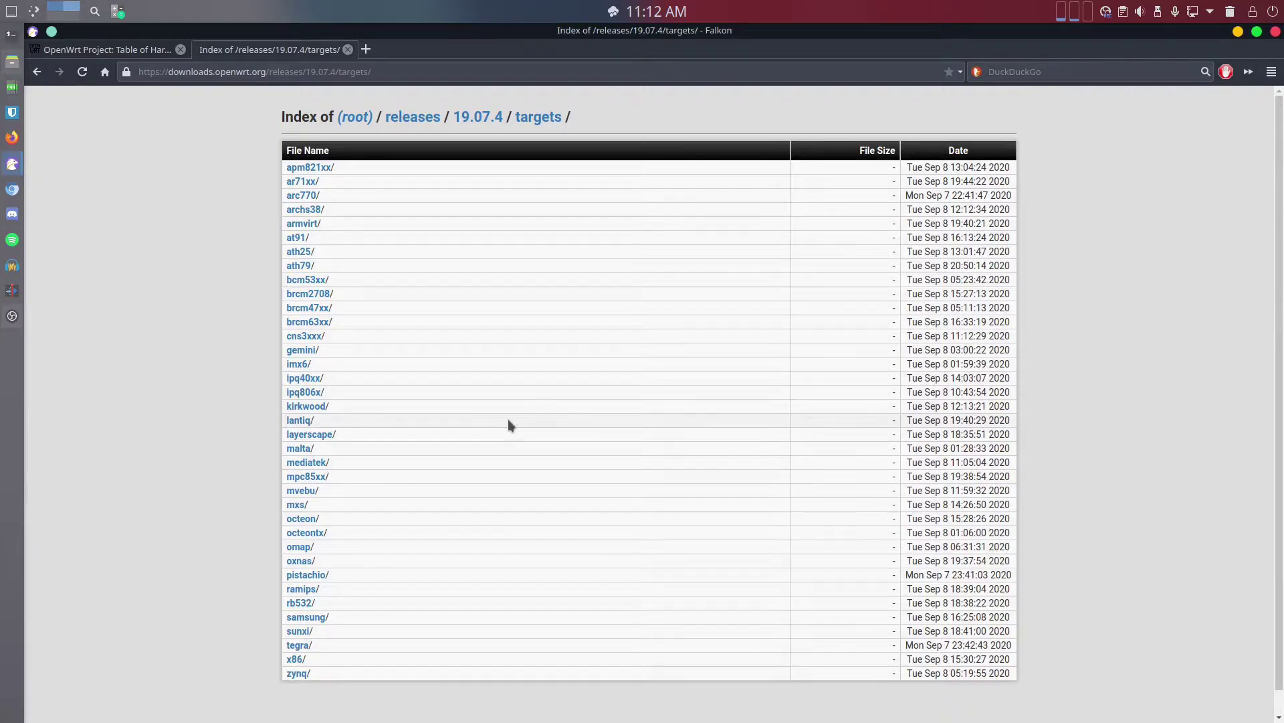
{"action": "left_click", "coordinate": [306, 393]}
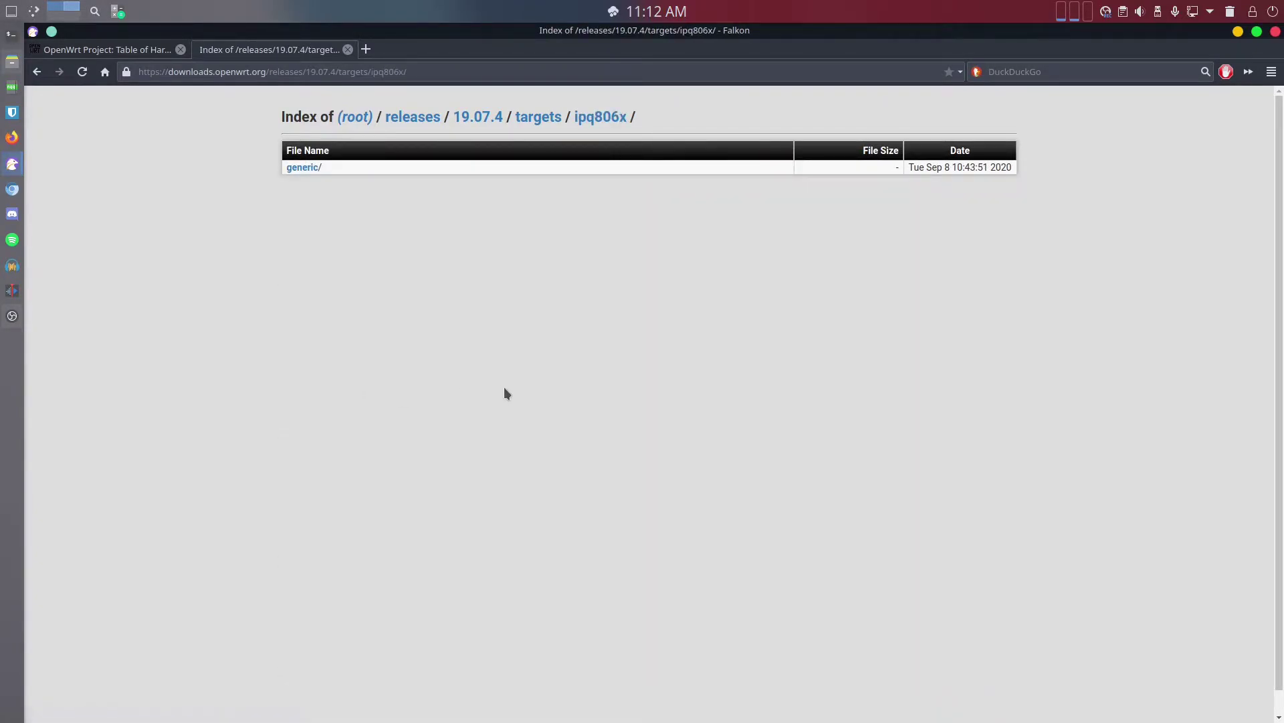
{"action": "left_click", "coordinate": [301, 168]}
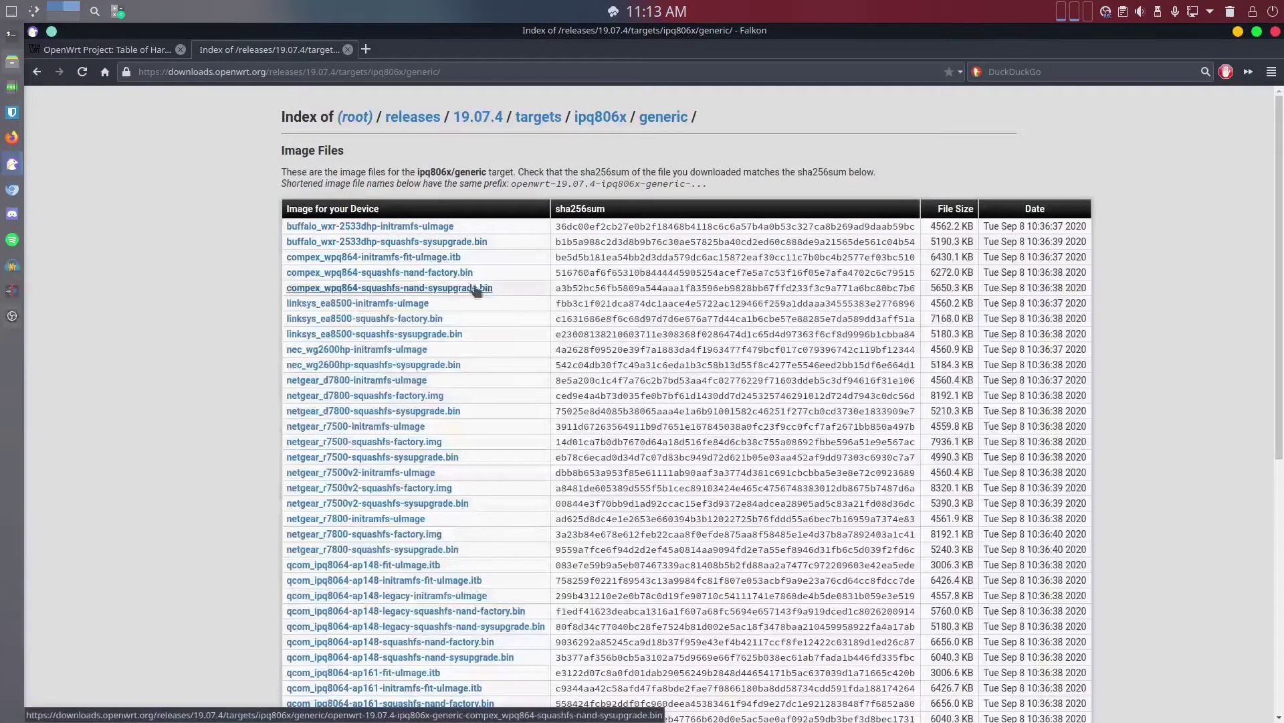
Bring the Table of Hardware tab back to the front
{"action": "left_click", "coordinate": [107, 50]}
{"action": "scroll", "coordinate": [620, 501], "scroll_direction": "up", "scroll_amount": 1}
{"action": "scroll", "coordinate": [585, 505], "scroll_direction": "down", "scroll_amount": 1}
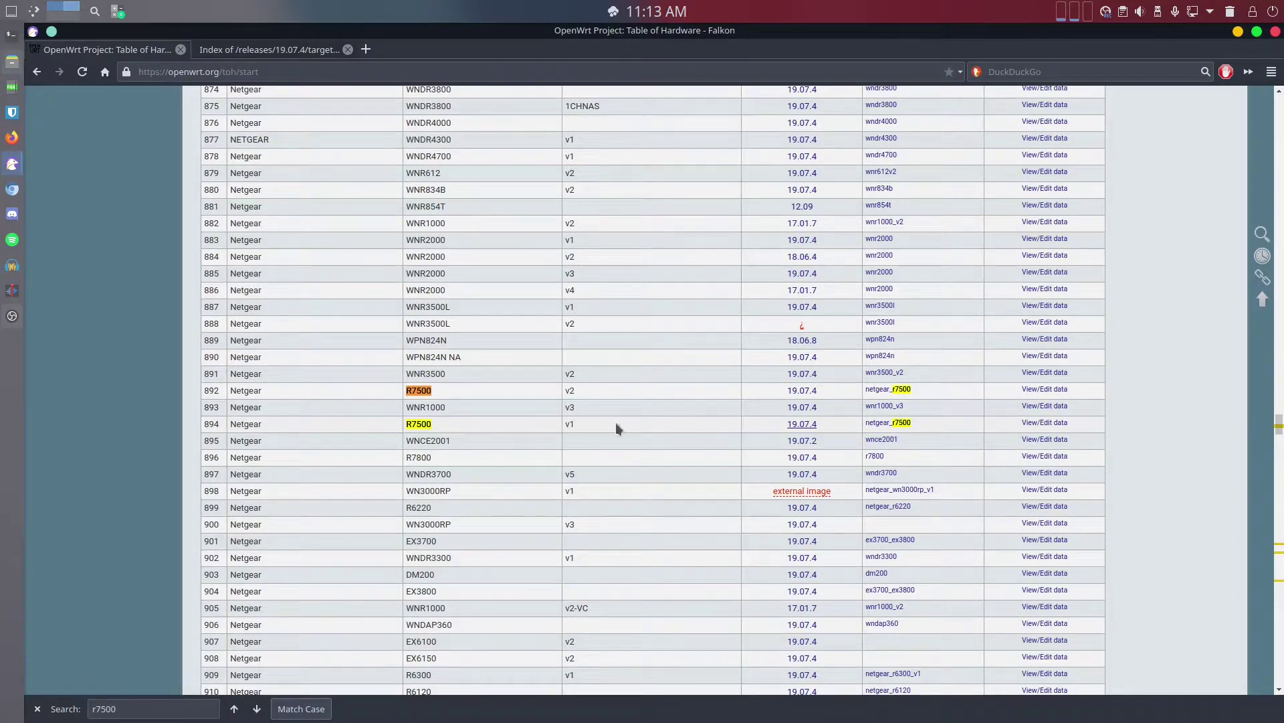
Open the Netgear R7500 device page, note its IPQ8064 hardware, then return to the image list
{"action": "left_click", "coordinate": [888, 426]}
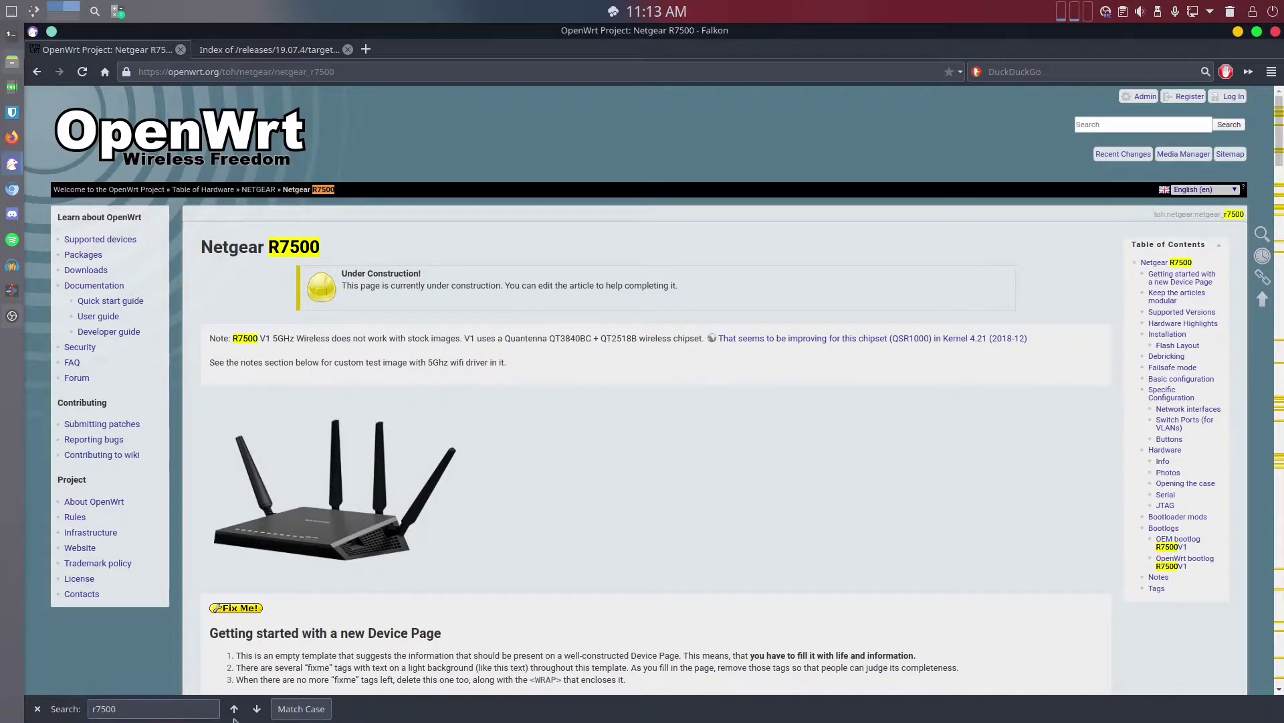
{"action": "left_click", "coordinate": [38, 708]}
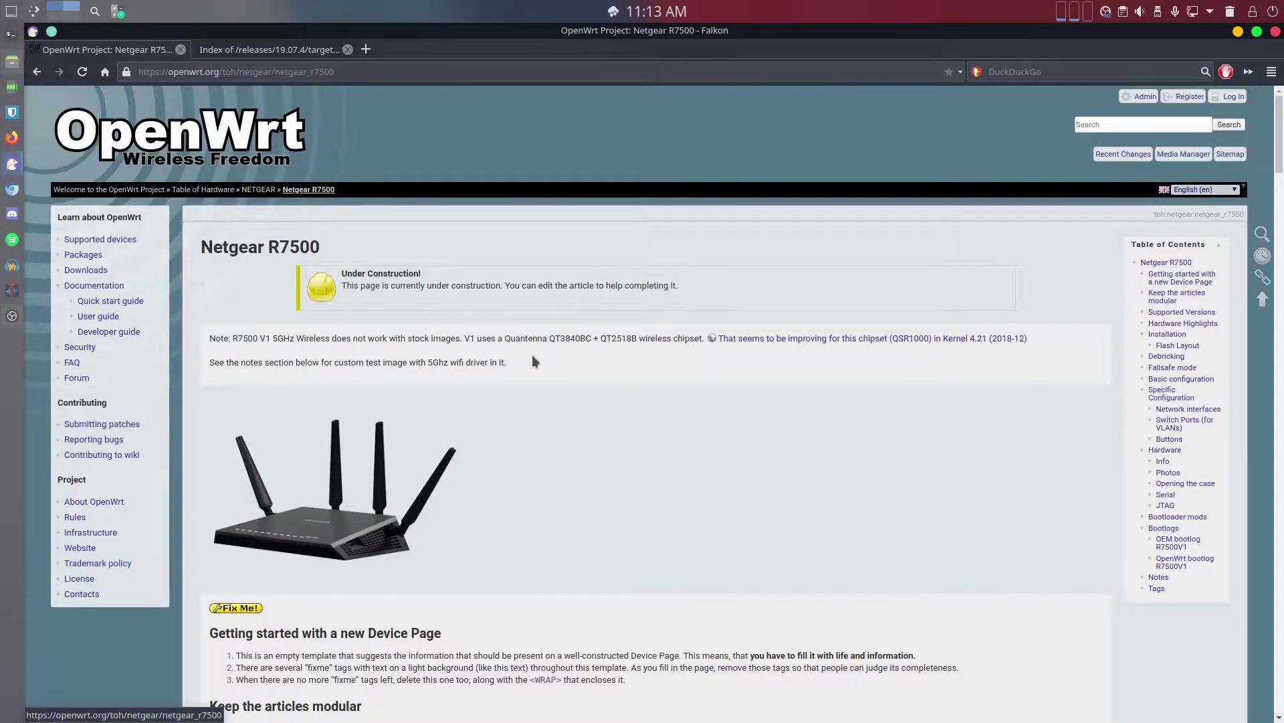
{"action": "scroll", "coordinate": [533, 361], "scroll_direction": "down", "scroll_amount": 2}
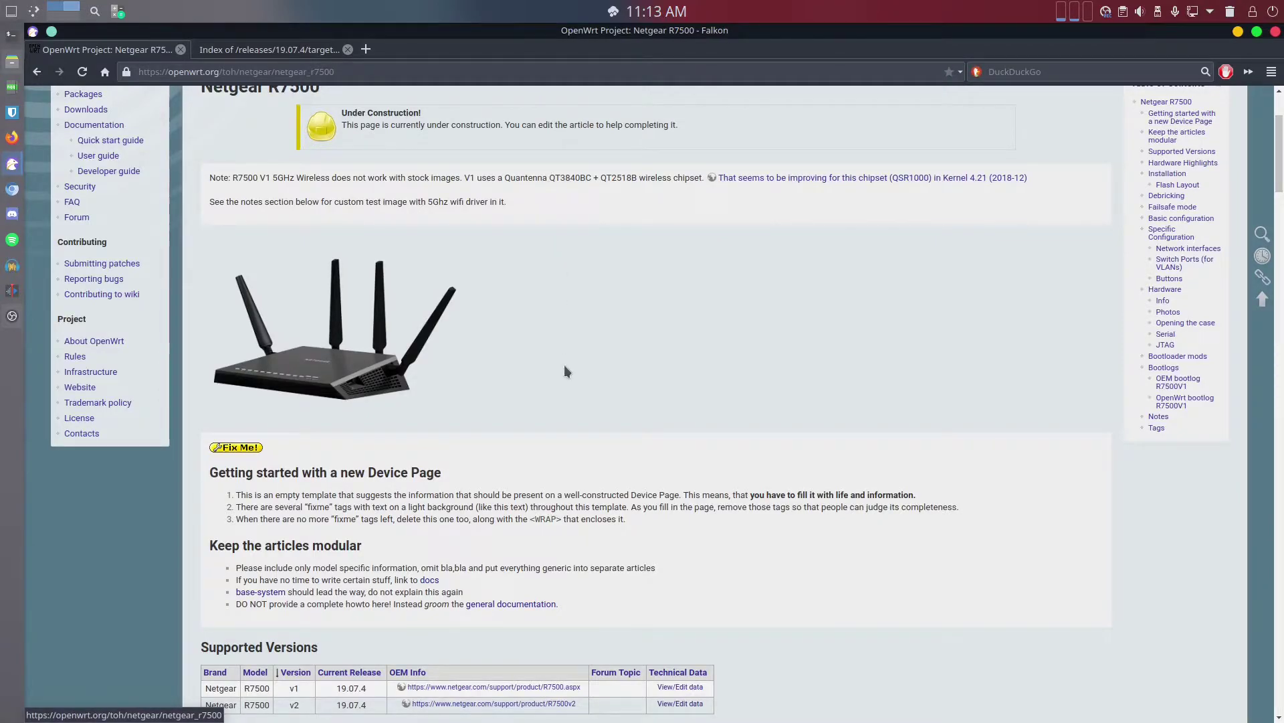
{"action": "scroll", "coordinate": [564, 365], "scroll_direction": "down", "scroll_amount": 4}
{"action": "scroll", "coordinate": [563, 362], "scroll_direction": "down", "scroll_amount": 1}
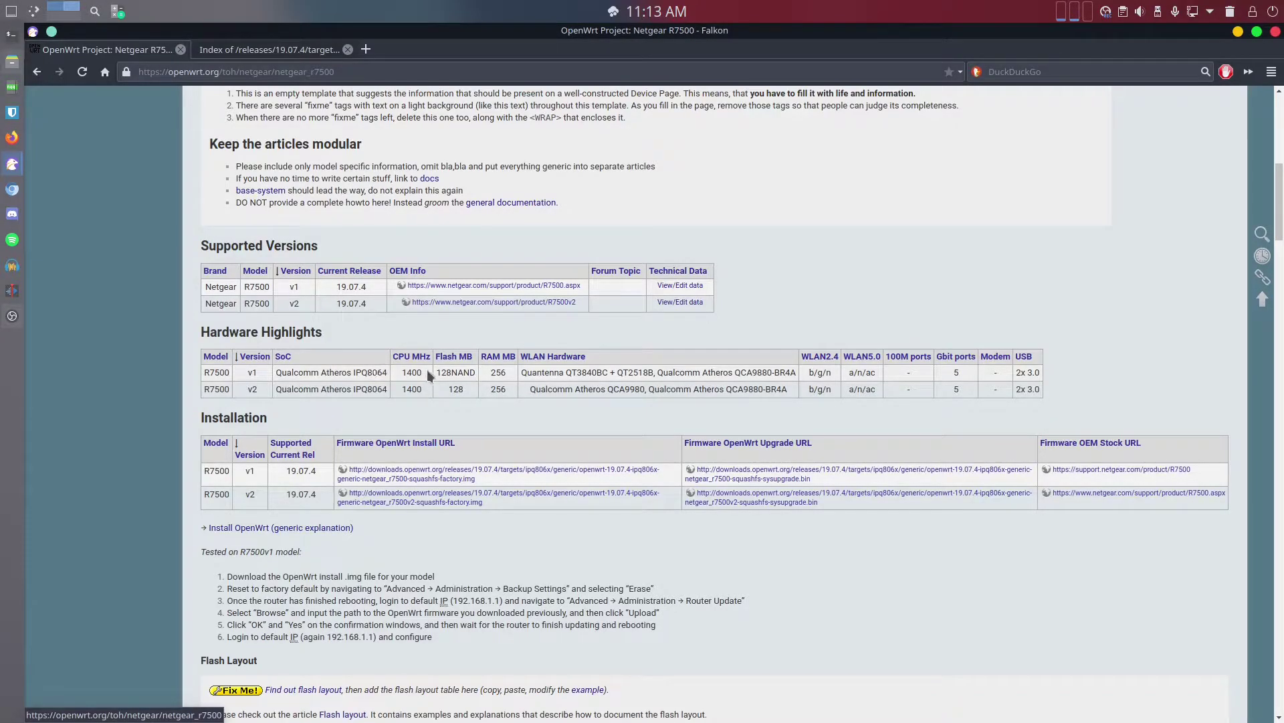
{"action": "double_click", "coordinate": [366, 373]}
{"action": "key", "text": "ctrl+Tab"}
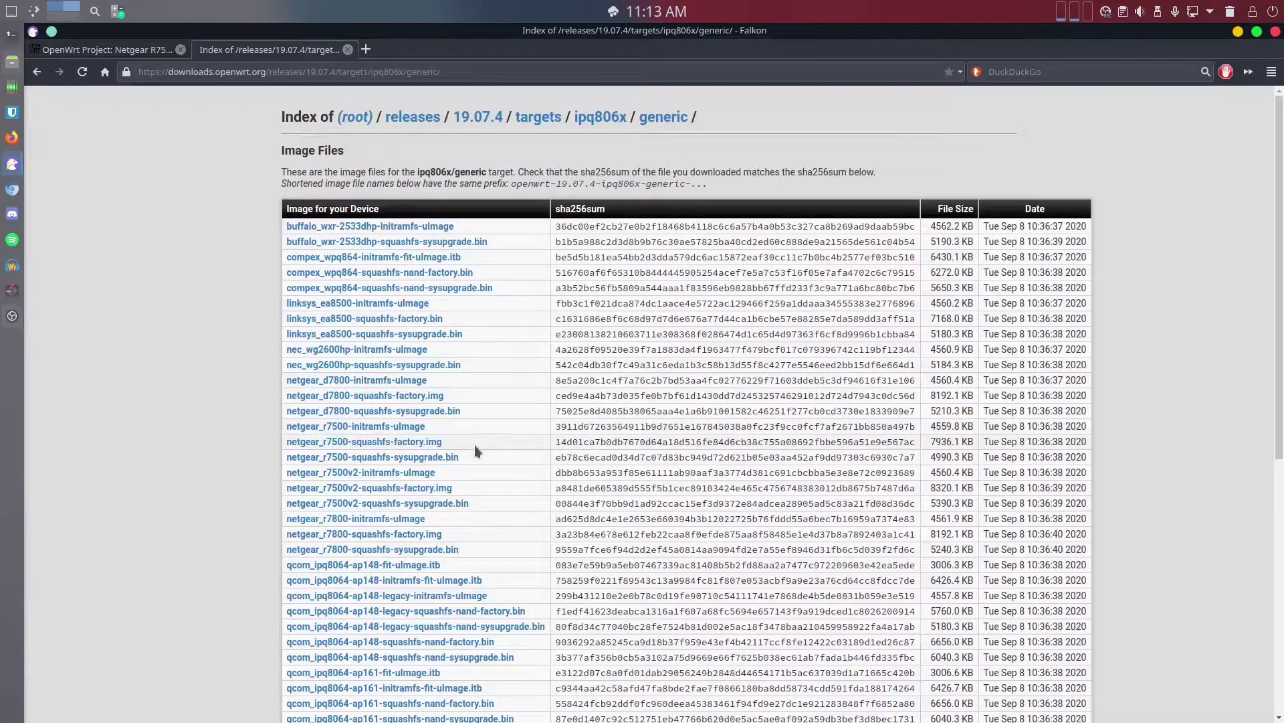
Check Downloads, select the r7500 squashfs-factory.img sha256 checksum, and launch Konsole
{"action": "scroll", "coordinate": [476, 448], "scroll_direction": "down", "scroll_amount": 1}
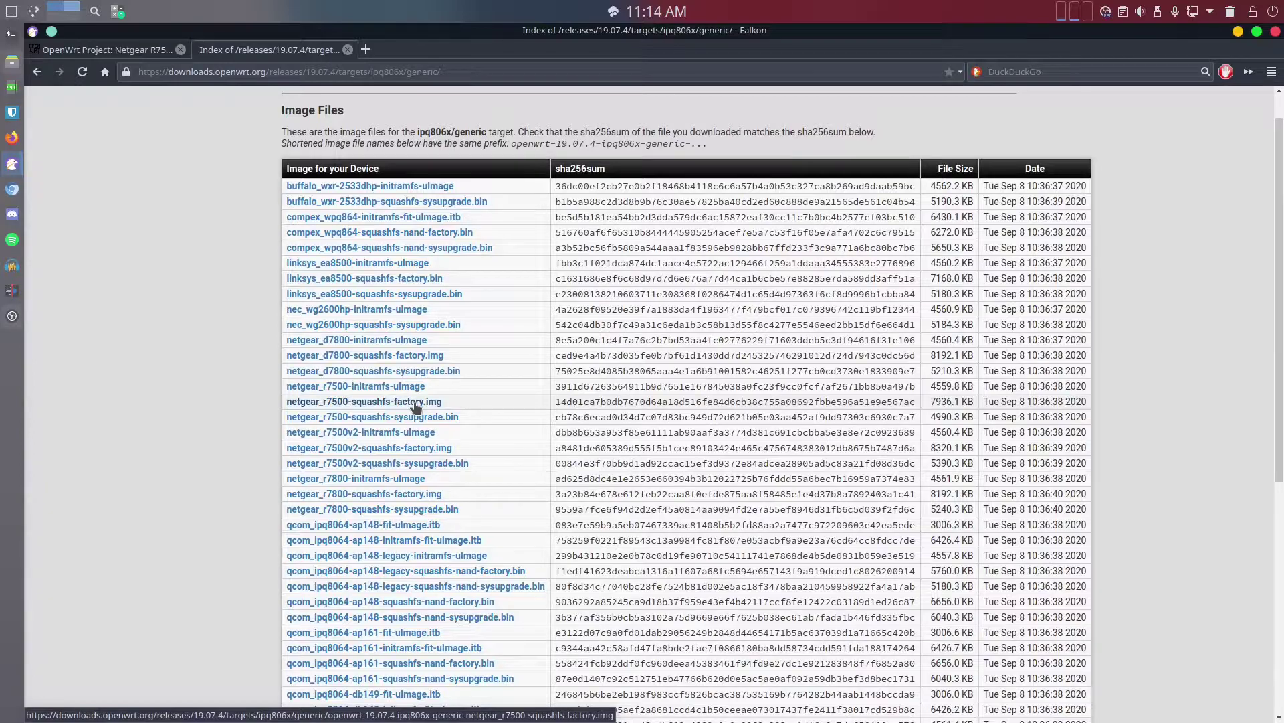
{"action": "left_click", "coordinate": [8, 63]}
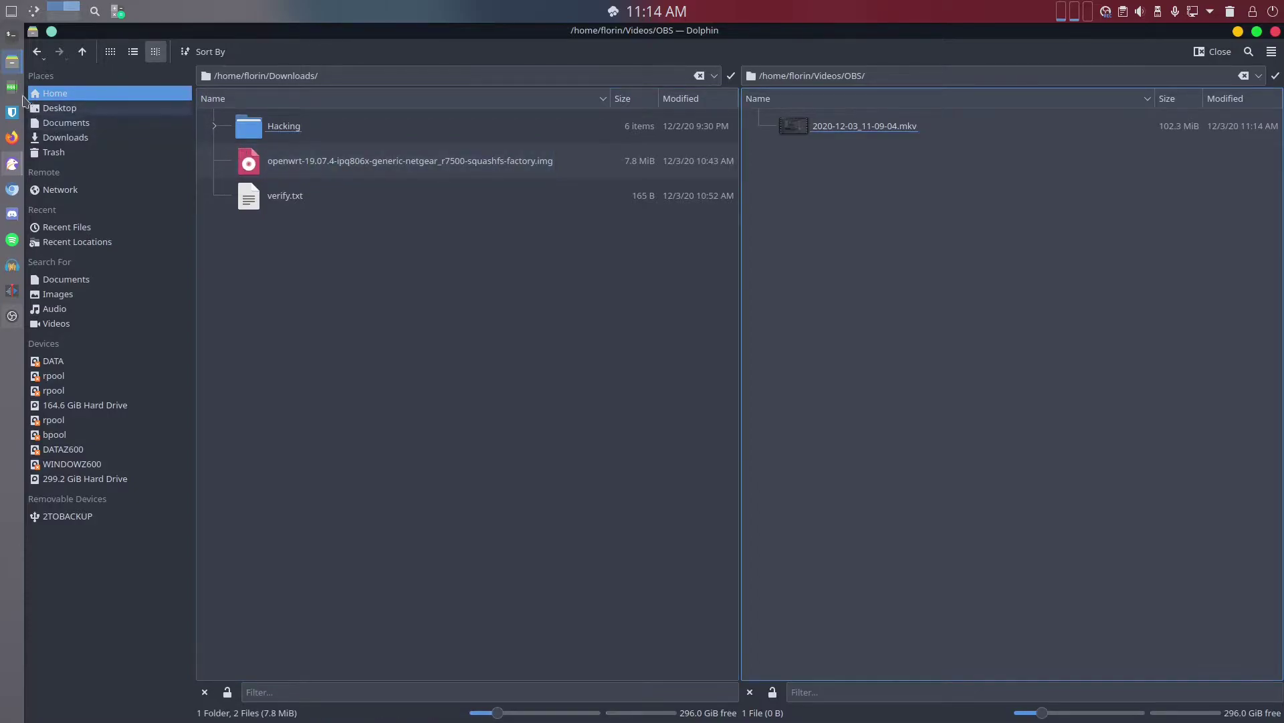
{"action": "left_click", "coordinate": [12, 164]}
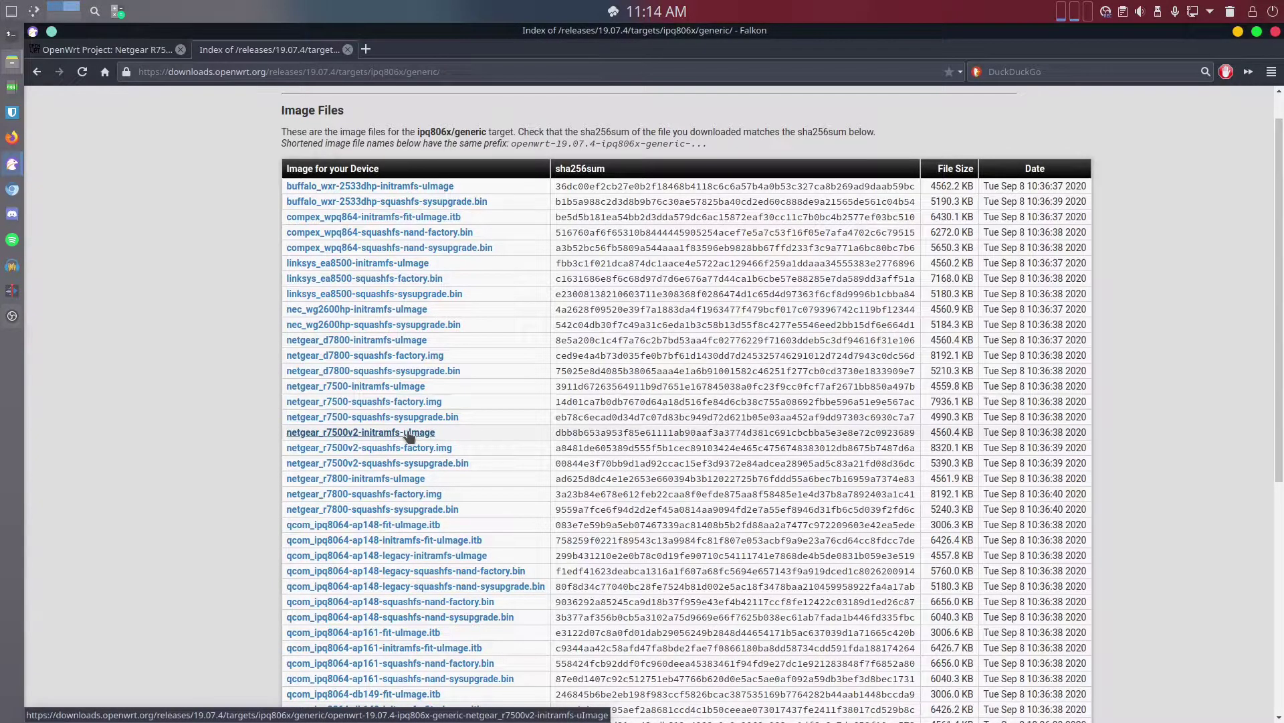
{"action": "double_click", "coordinate": [639, 401]}
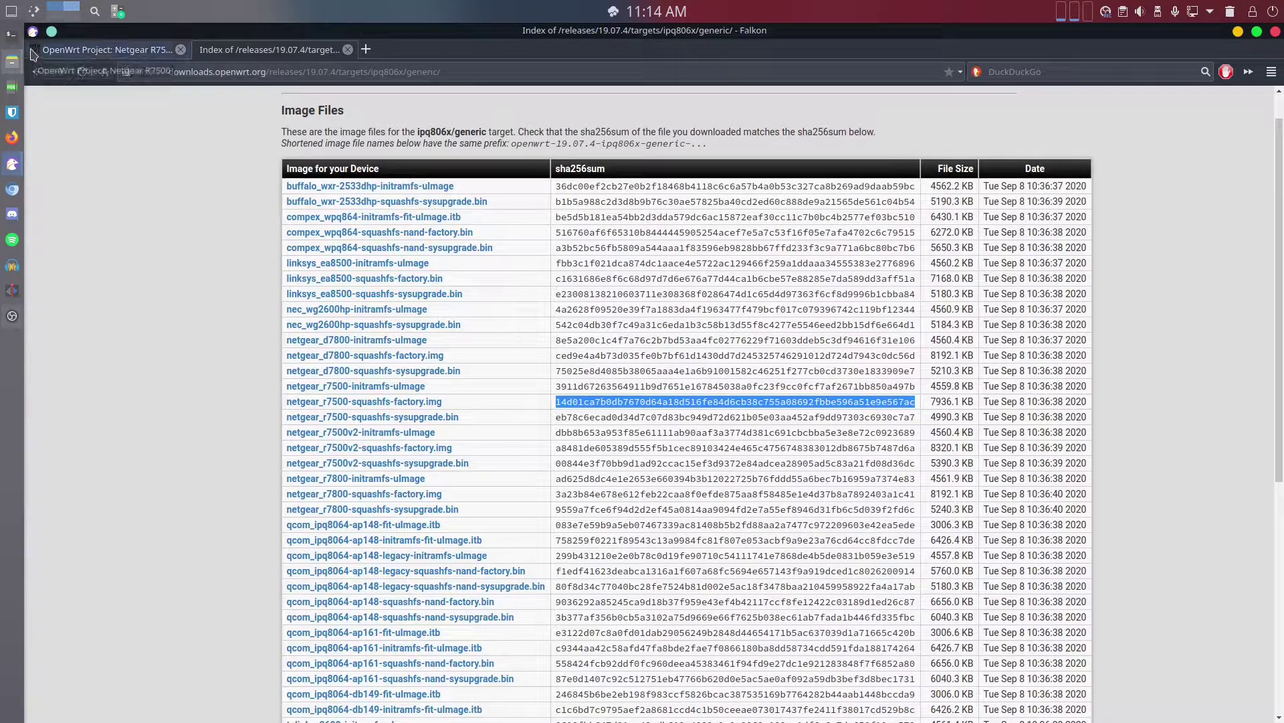
{"action": "left_click", "coordinate": [13, 37]}
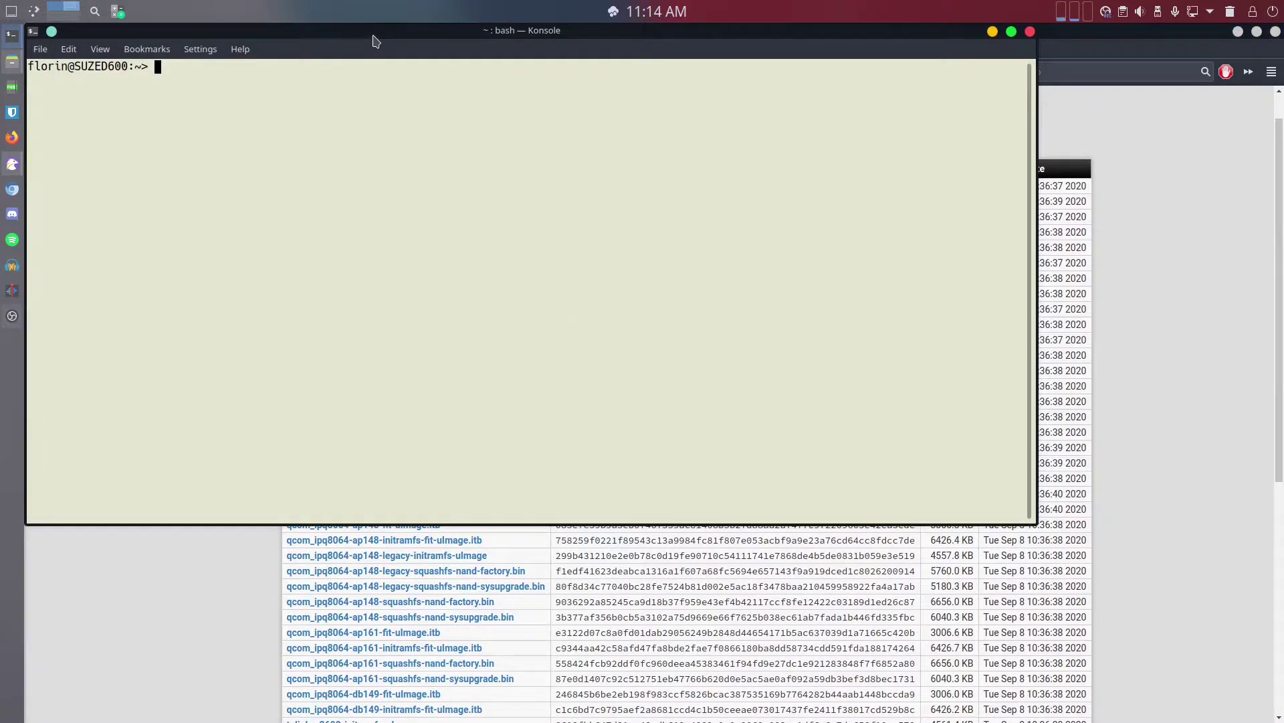
Change into the Downloads folder and list its files with ll
{"action": "left_click_drag", "start_coordinate": [387, 38], "coordinate": [503, 148]}
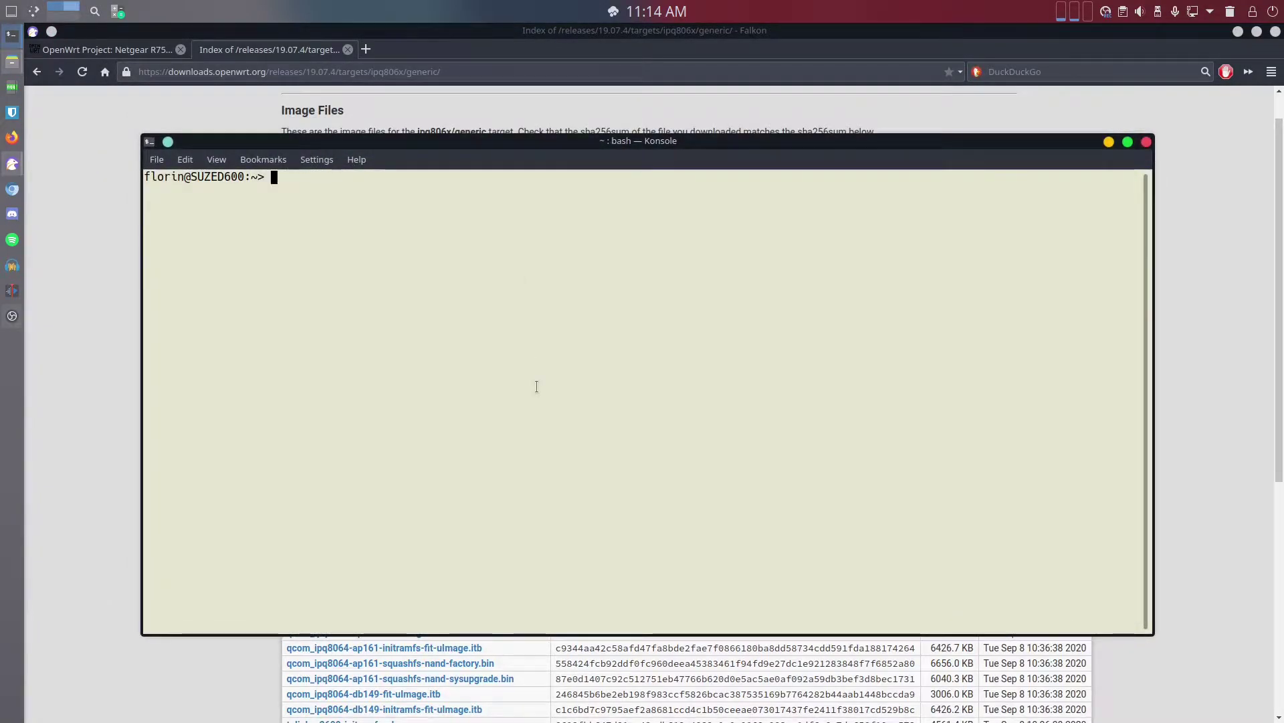
{"action": "type", "text": "cd Dow"}
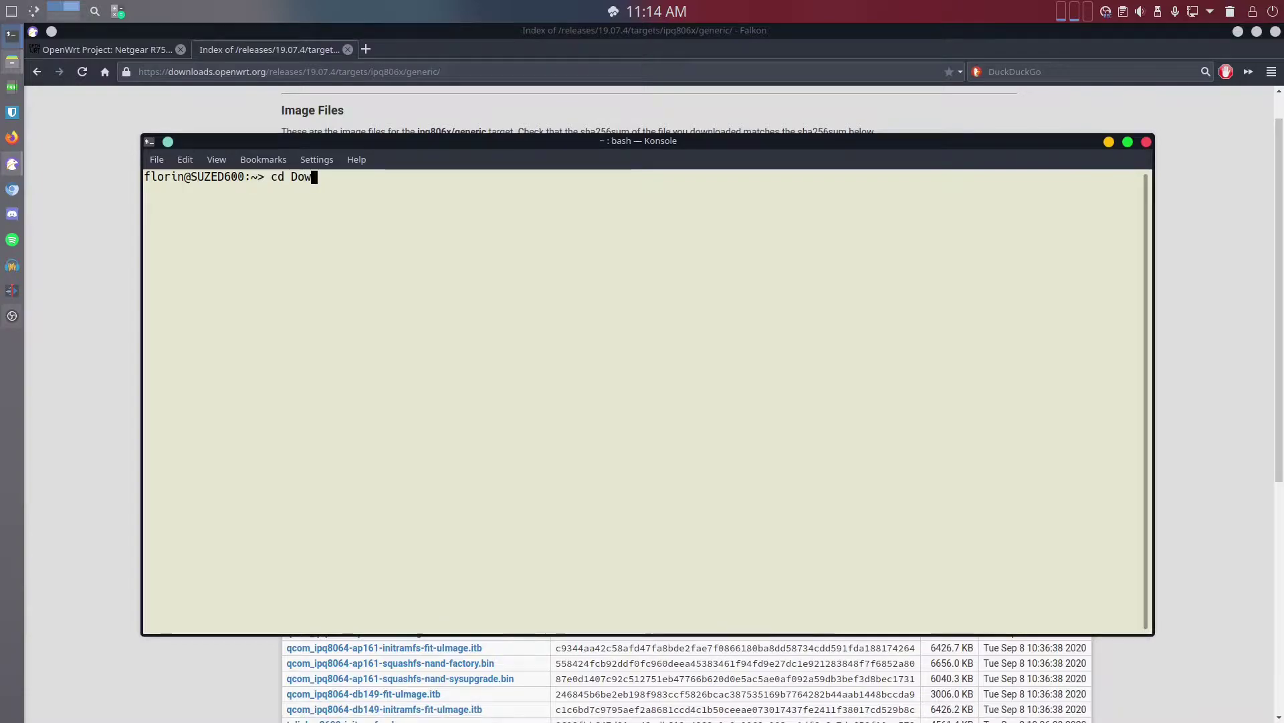
{"action": "key", "text": "Tab"}
{"action": "key", "text": "Return"}
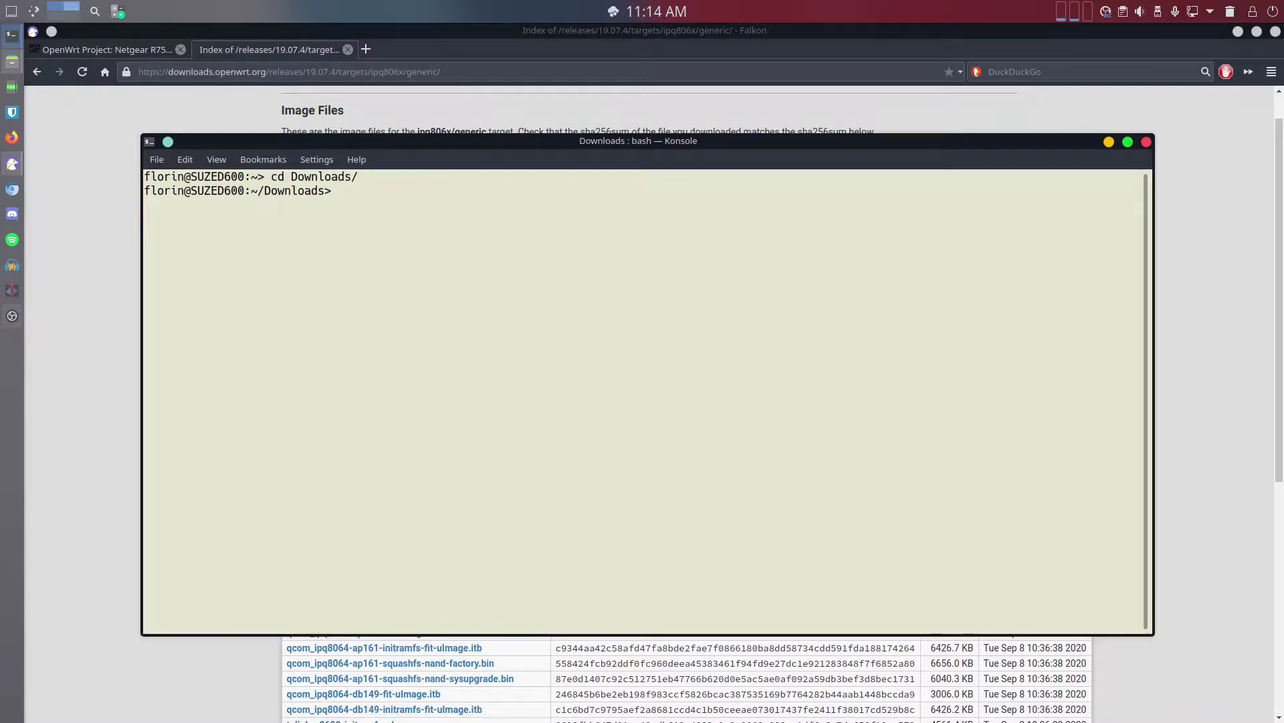
{"action": "type", "text": "ll"}
{"action": "key", "text": "Return"}
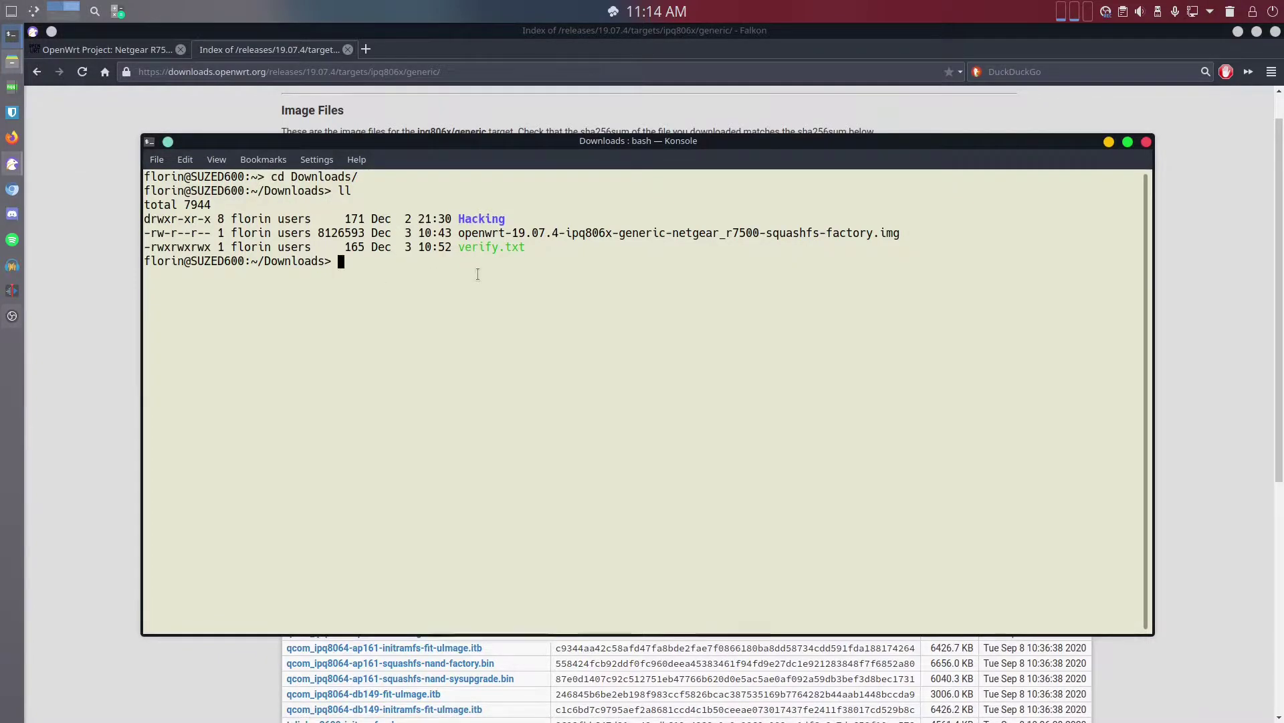
Print verify.txt and paste its echo | shasum --check command at the prompt
{"action": "type", "text": "cat ver"}
{"action": "key", "text": "Tab"}
{"action": "key", "text": "Return"}
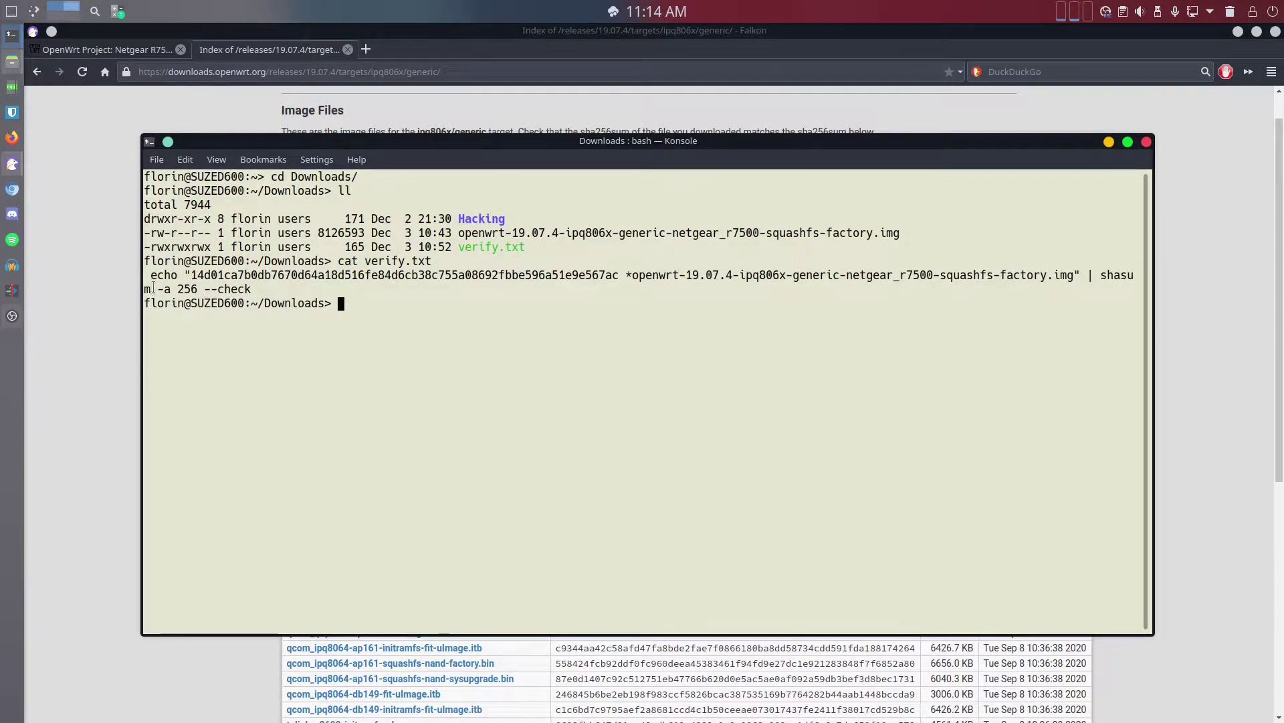
{"action": "left_click_drag", "start_coordinate": [152, 275], "coordinate": [243, 284]}
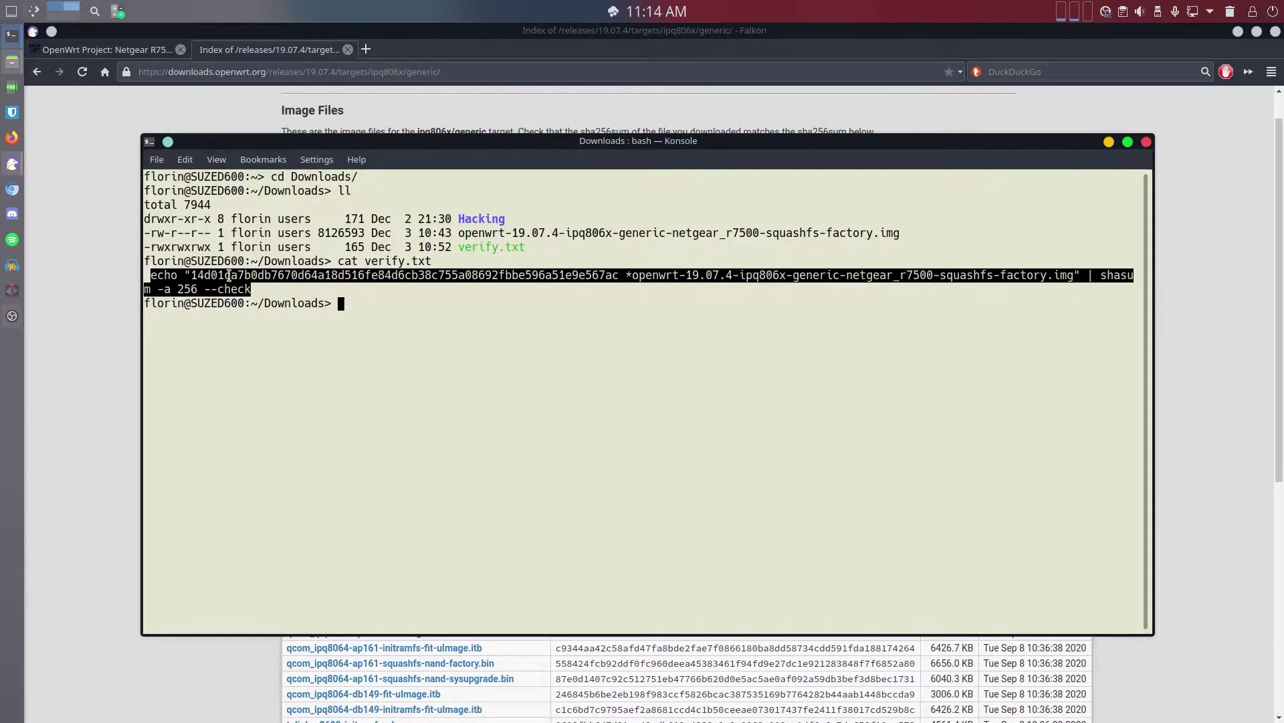
{"action": "middle_click", "coordinate": [428, 337]}
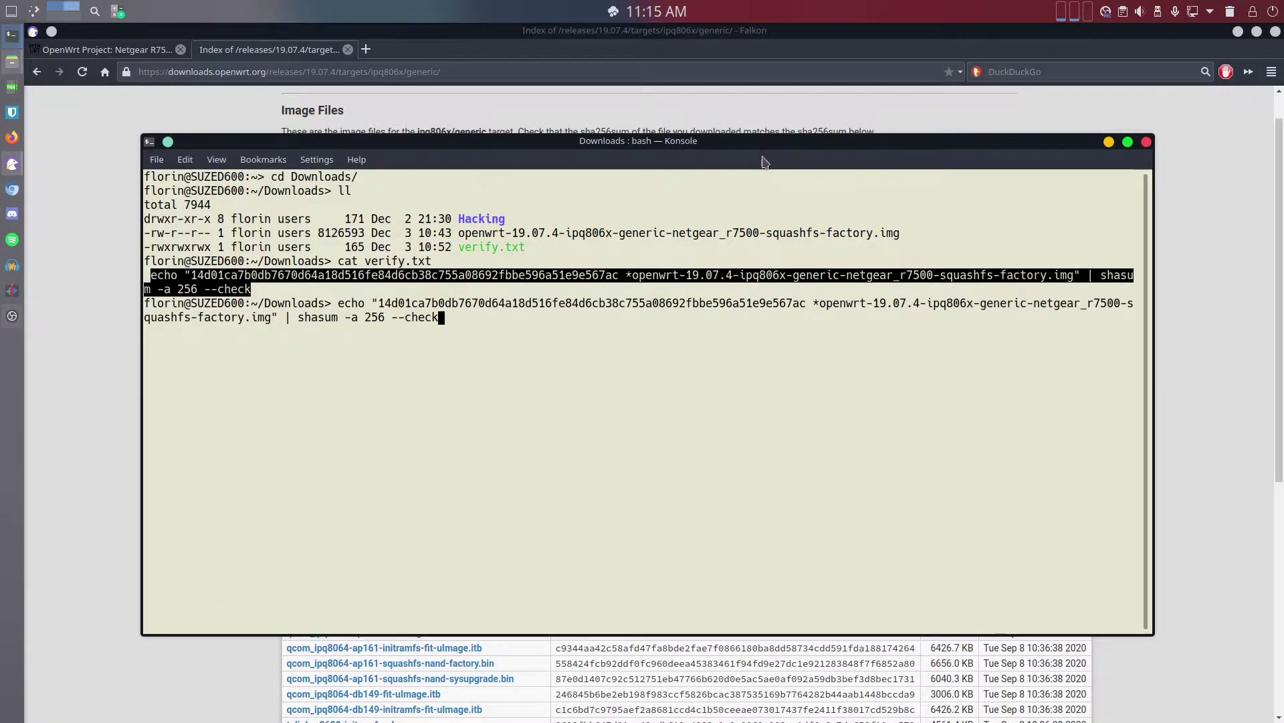
Compare the hash against the image table, then run the shasum -a 256 --check command
{"action": "left_click_drag", "start_coordinate": [750, 142], "coordinate": [796, 422]}
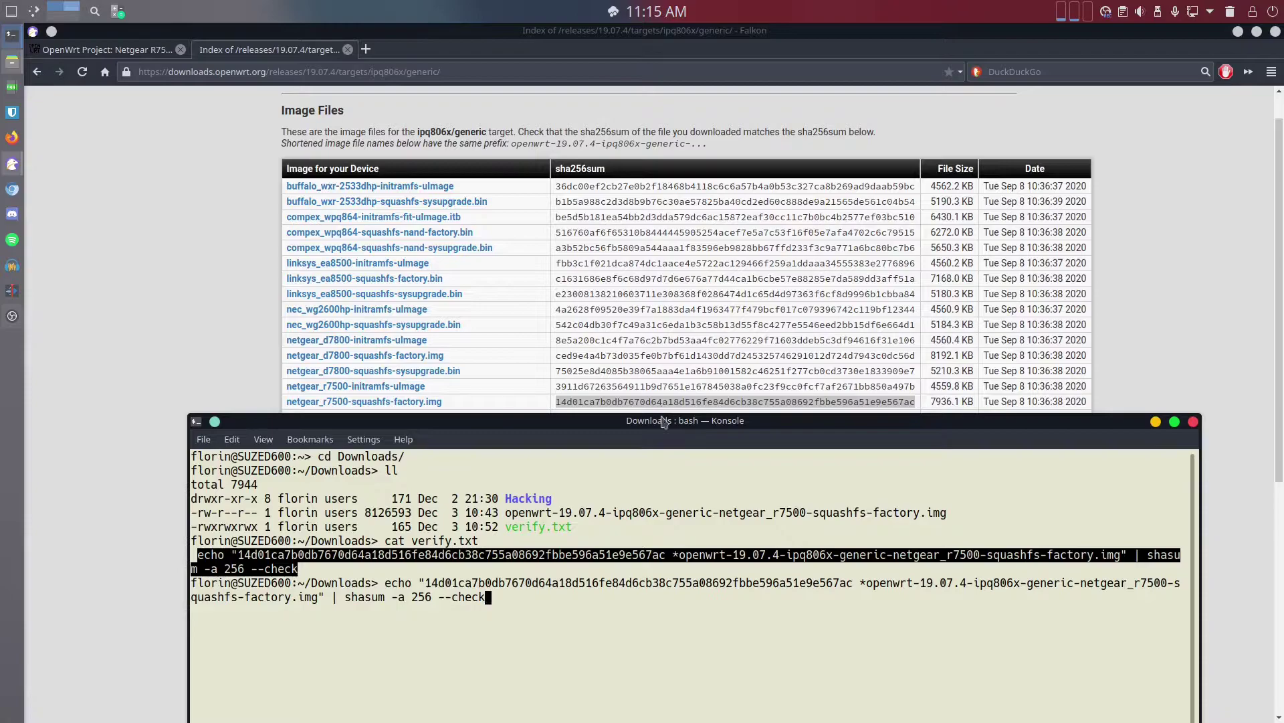
{"action": "left_click_drag", "start_coordinate": [677, 428], "coordinate": [605, 142]}
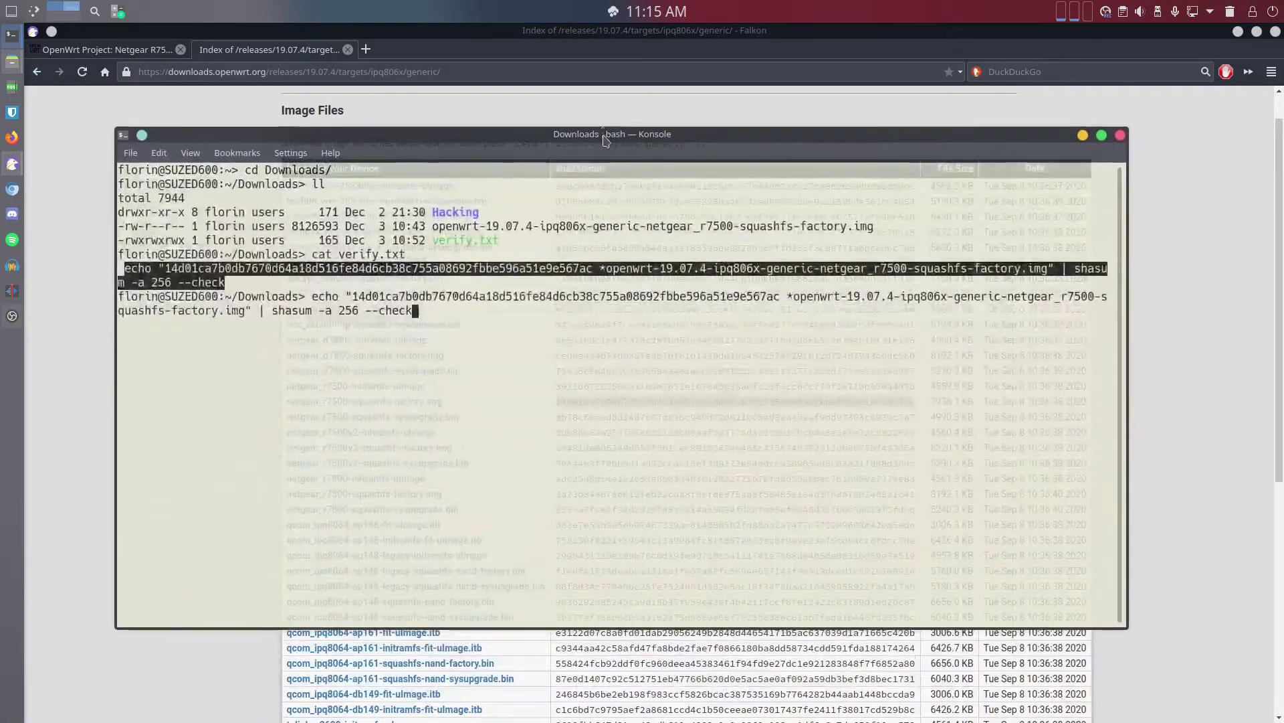
{"action": "key", "text": "Return"}
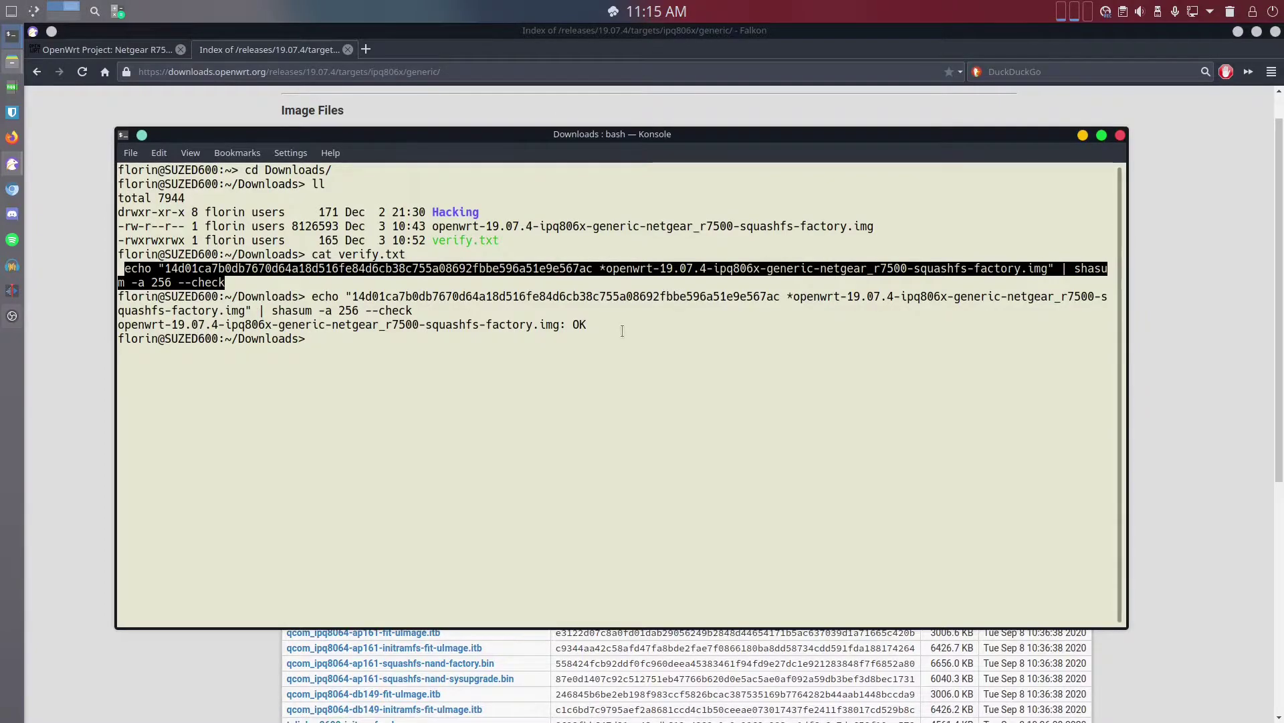
Highlight the factory image's OK result and return to Falkon's Netgear R7500 wiki tab
{"action": "left_click_drag", "start_coordinate": [600, 323], "coordinate": [118, 324]}
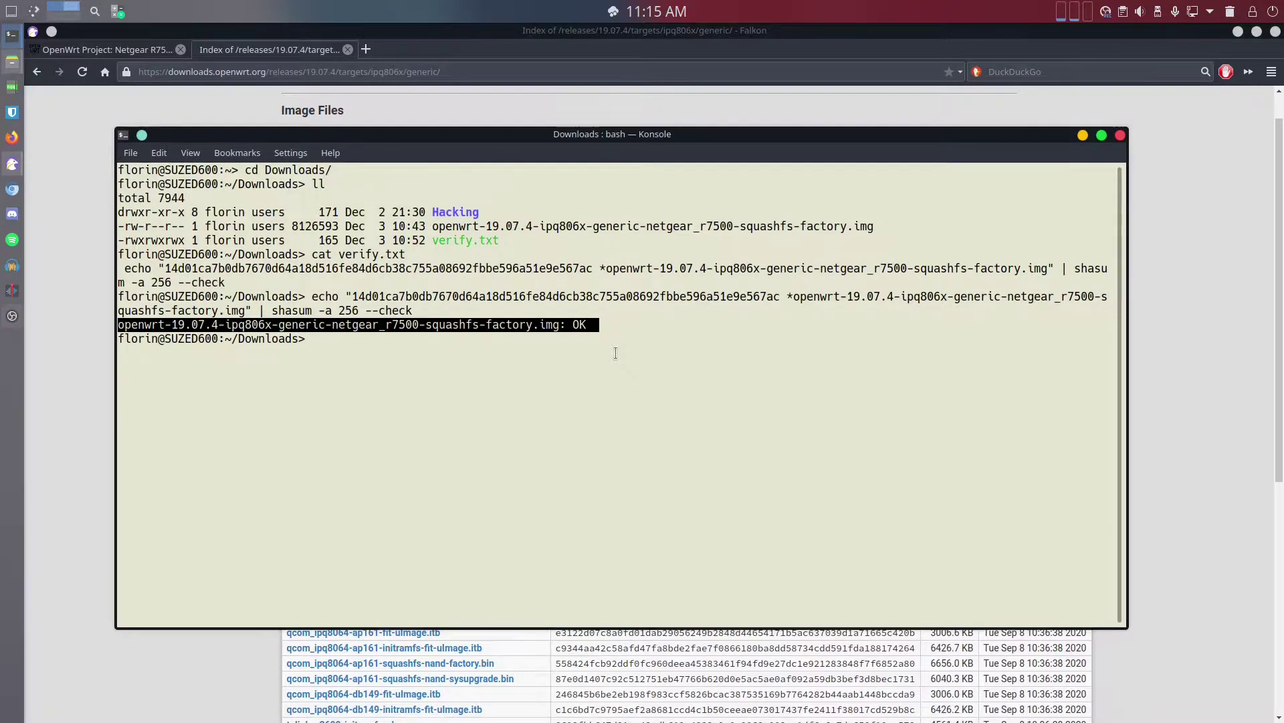
{"action": "left_click", "coordinate": [82, 231]}
{"action": "left_click", "coordinate": [133, 50]}
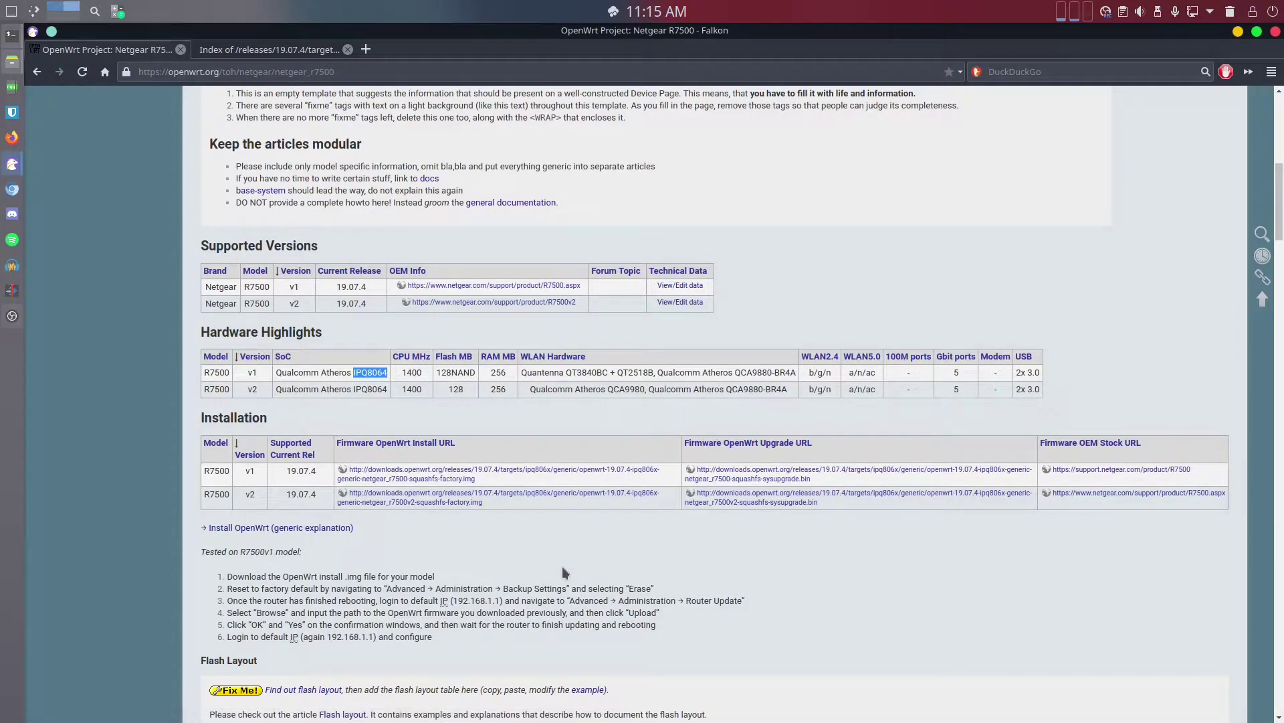
Scroll to the R7500 Installation steps and highlight the default 192.168.1.1 address
{"action": "left_click", "coordinate": [221, 72]}
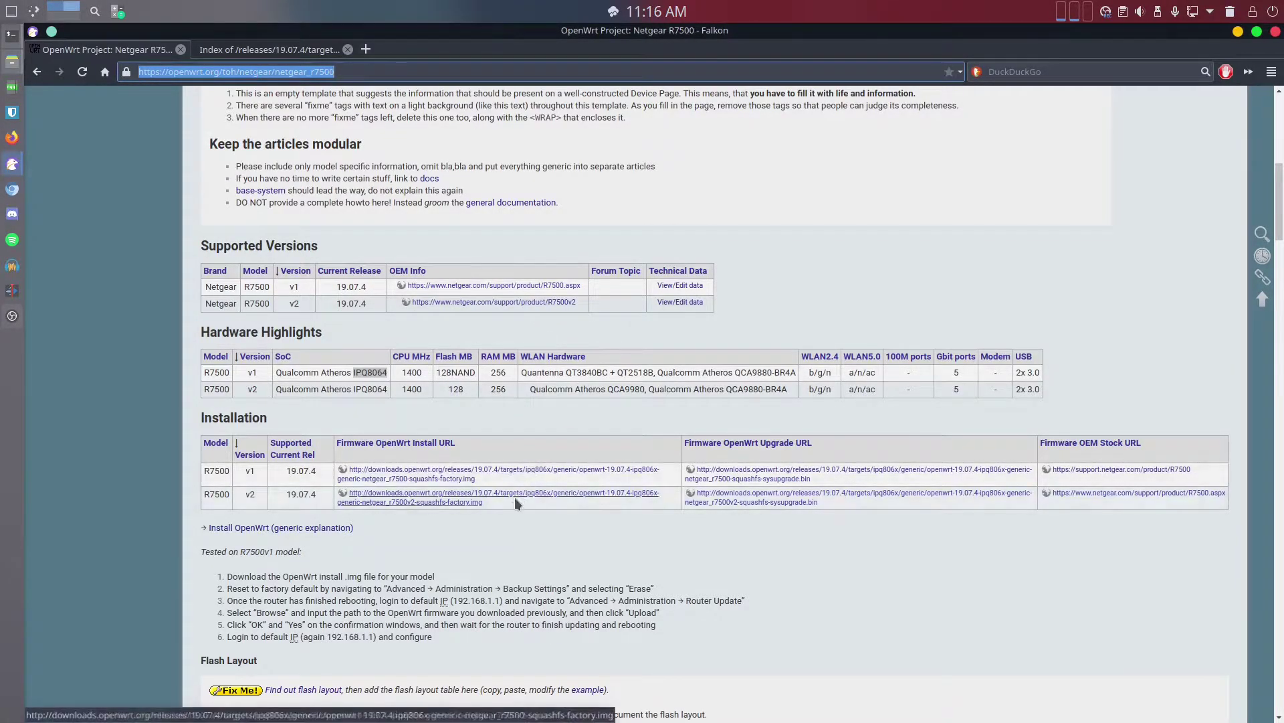
{"action": "scroll", "coordinate": [503, 547], "scroll_direction": "down", "scroll_amount": 2}
{"action": "scroll", "coordinate": [503, 547], "scroll_direction": "down", "scroll_amount": 1}
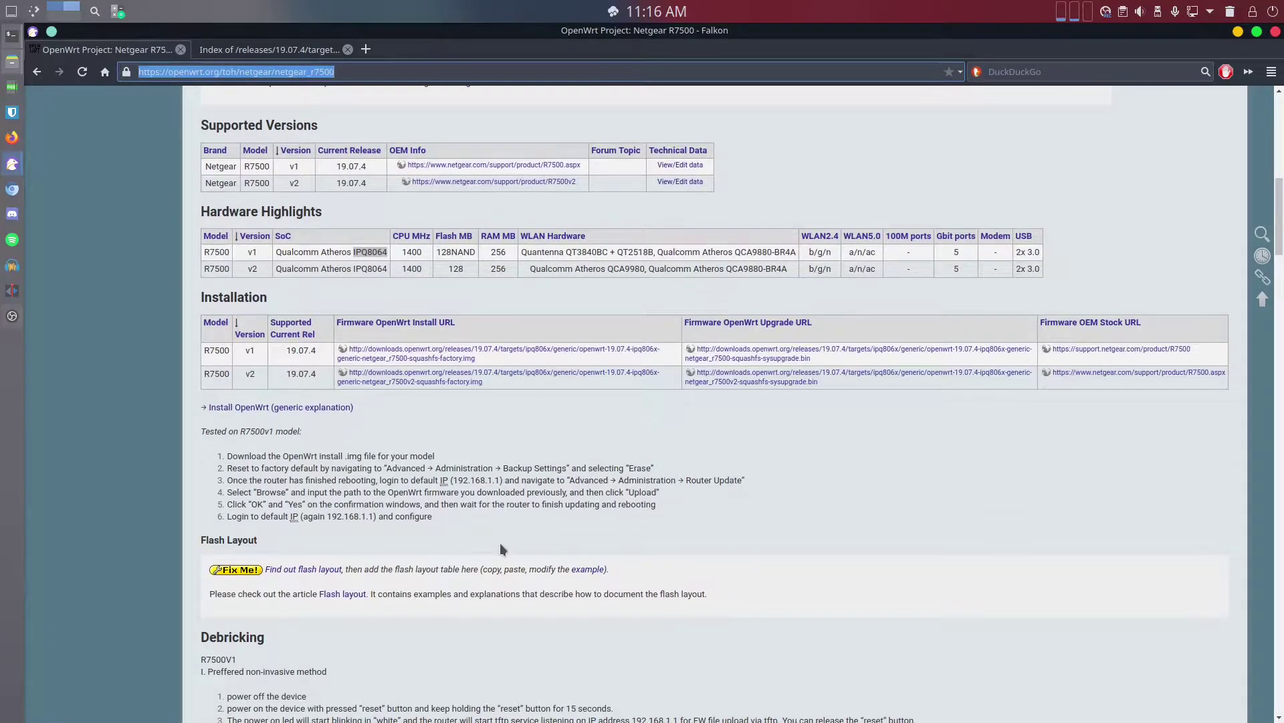
{"action": "scroll", "coordinate": [500, 543], "scroll_direction": "down", "scroll_amount": 1}
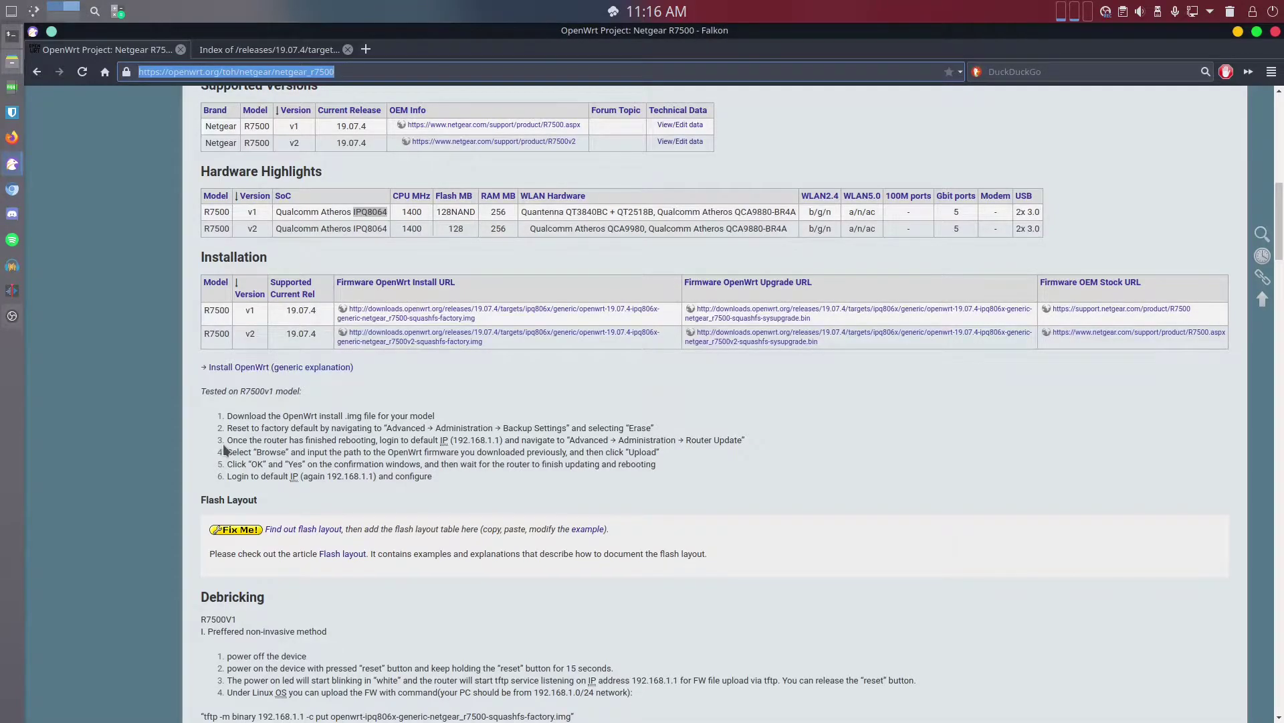
{"action": "left_click_drag", "start_coordinate": [453, 440], "coordinate": [492, 442]}
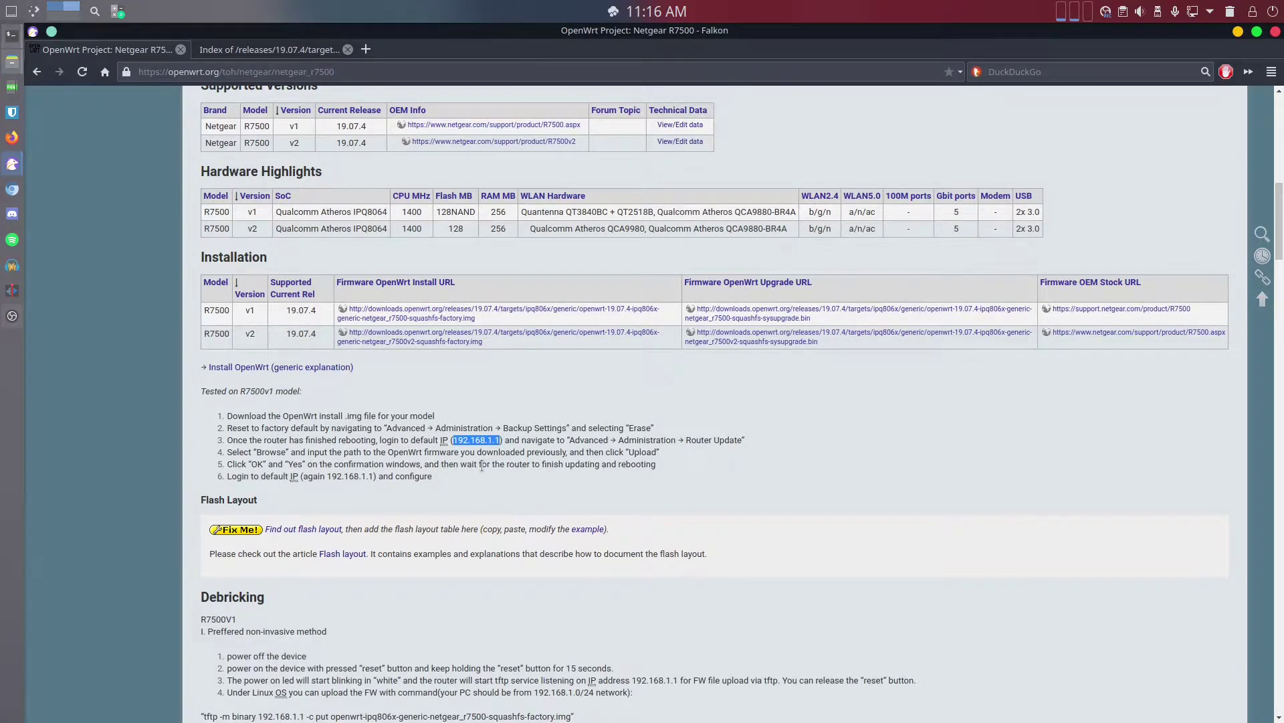
{"action": "left_click", "coordinate": [515, 442]}
Highlight the router update and upload instructions, then open a new blank tab
{"action": "left_click_drag", "start_coordinate": [512, 443], "coordinate": [613, 452]}
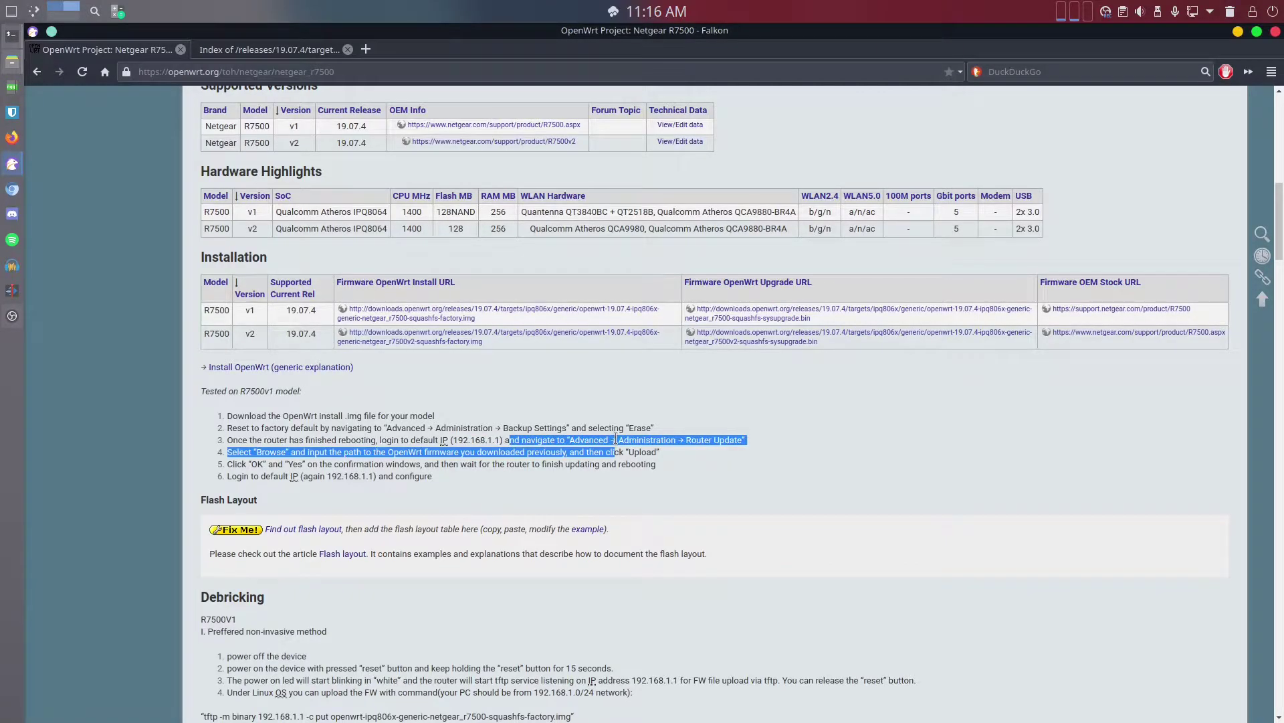
{"action": "left_click", "coordinate": [647, 440]}
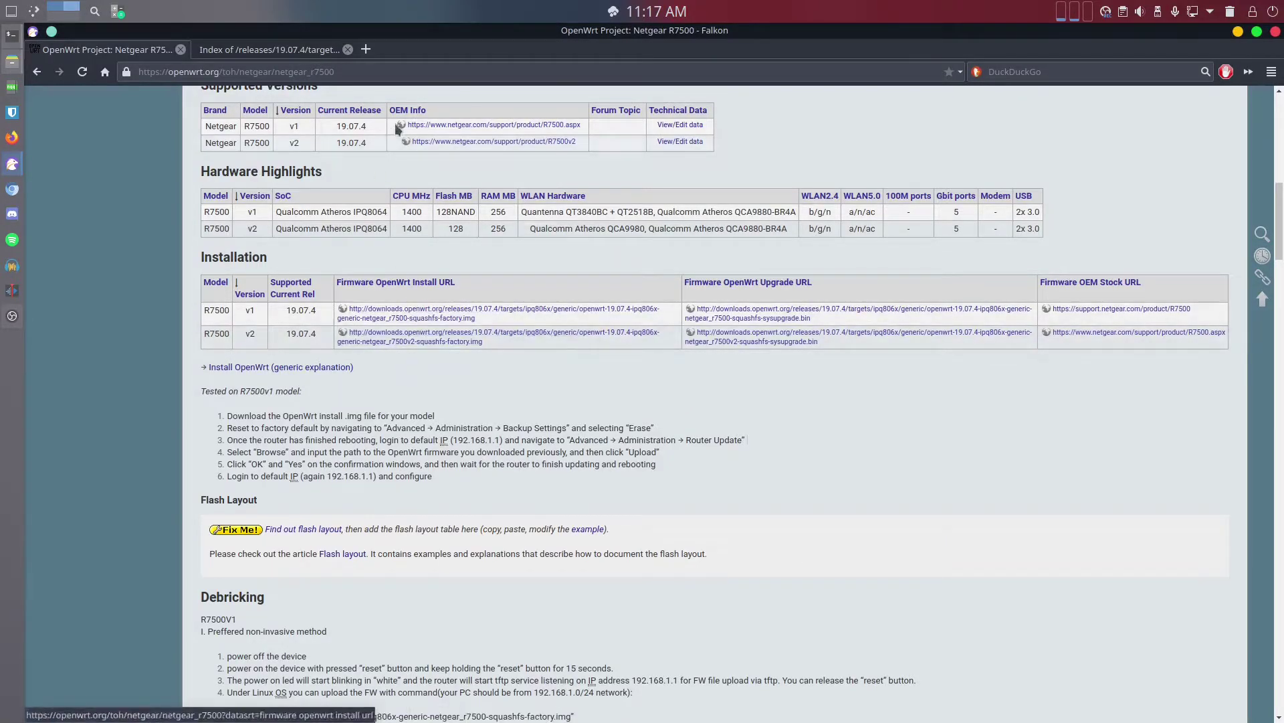
{"action": "left_click", "coordinate": [366, 49]}
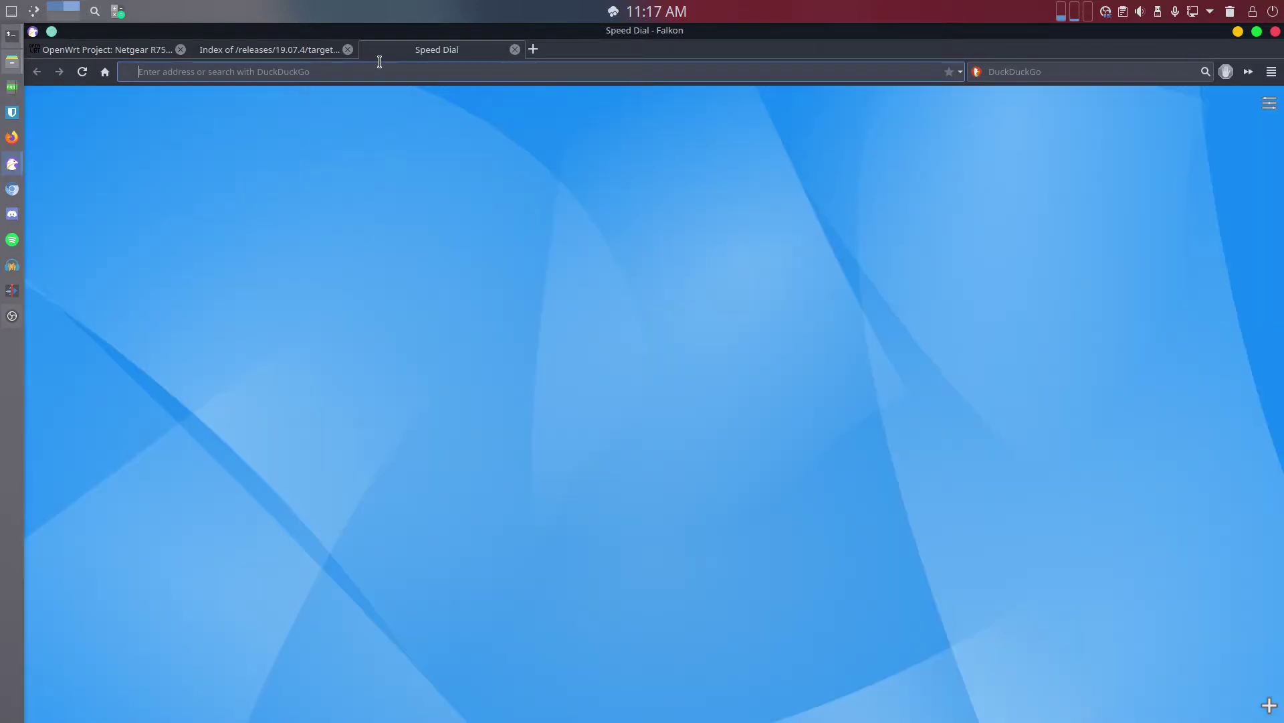
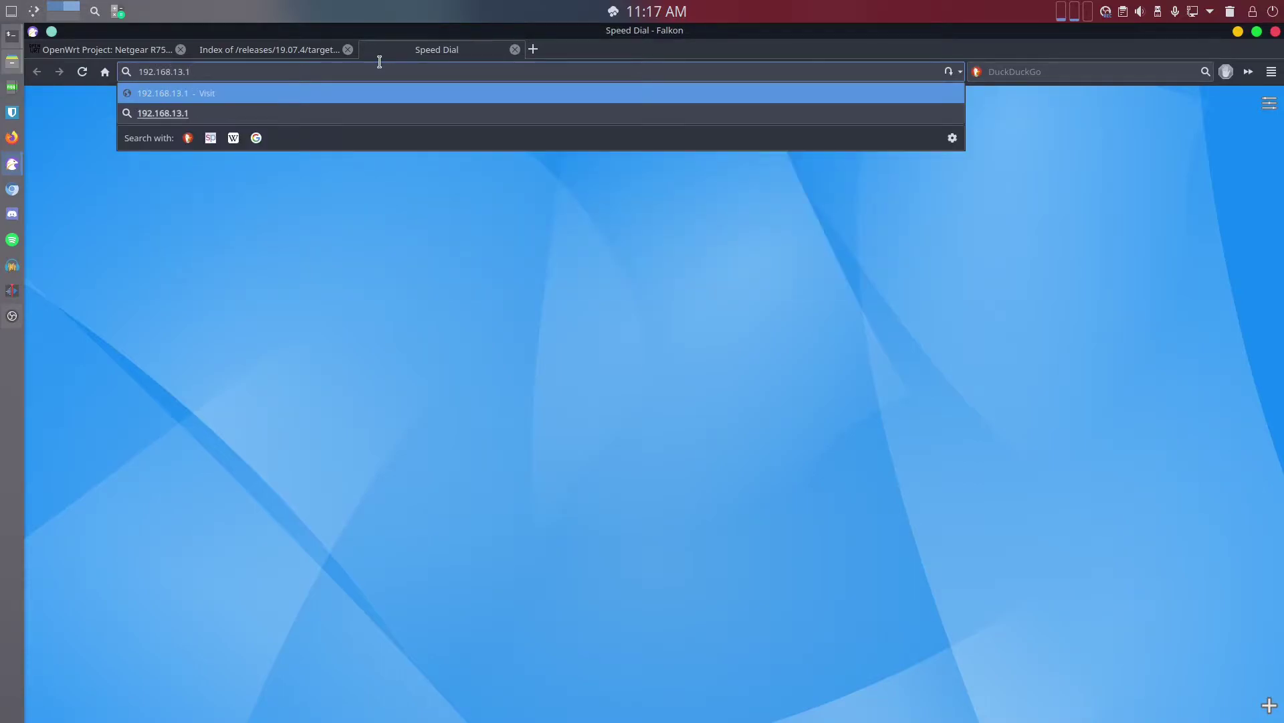
Load 192.168.13.1 and sign in to NETGEAR genie with the router's admin username and password
{"action": "key", "text": "Return"}
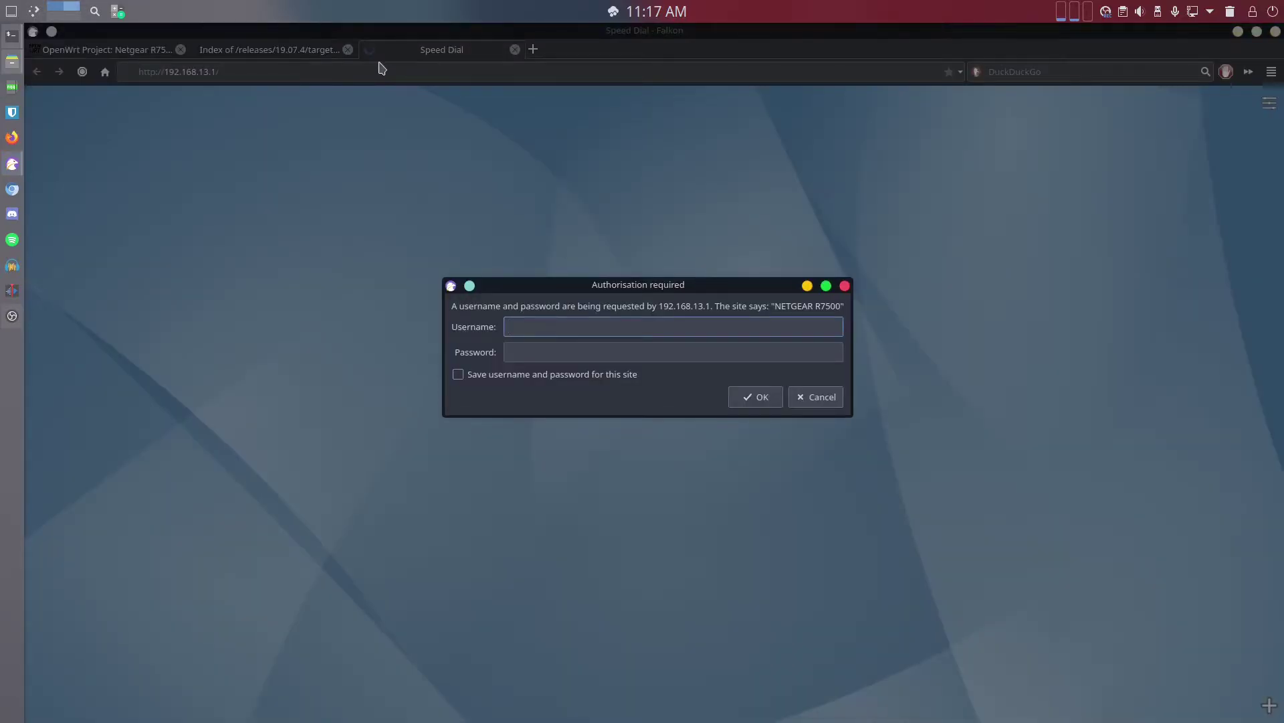
{"action": "key", "text": "Tab"}
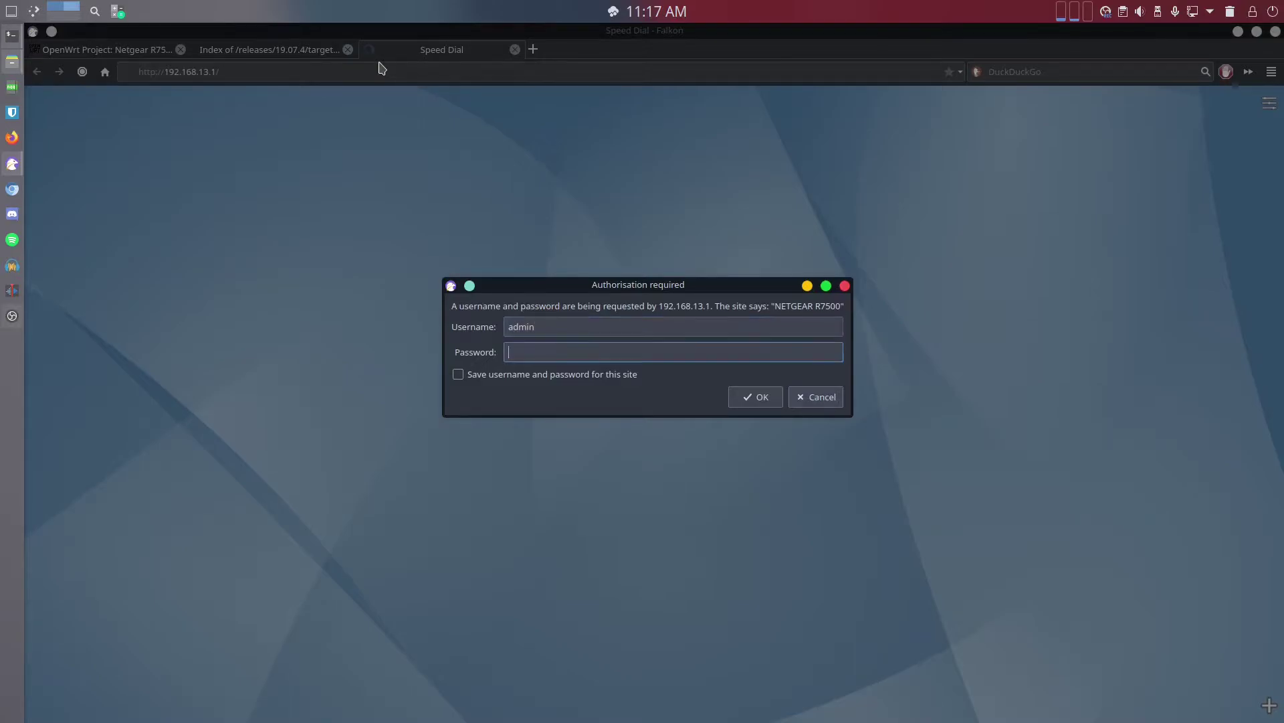
{"action": "key", "text": "Return"}
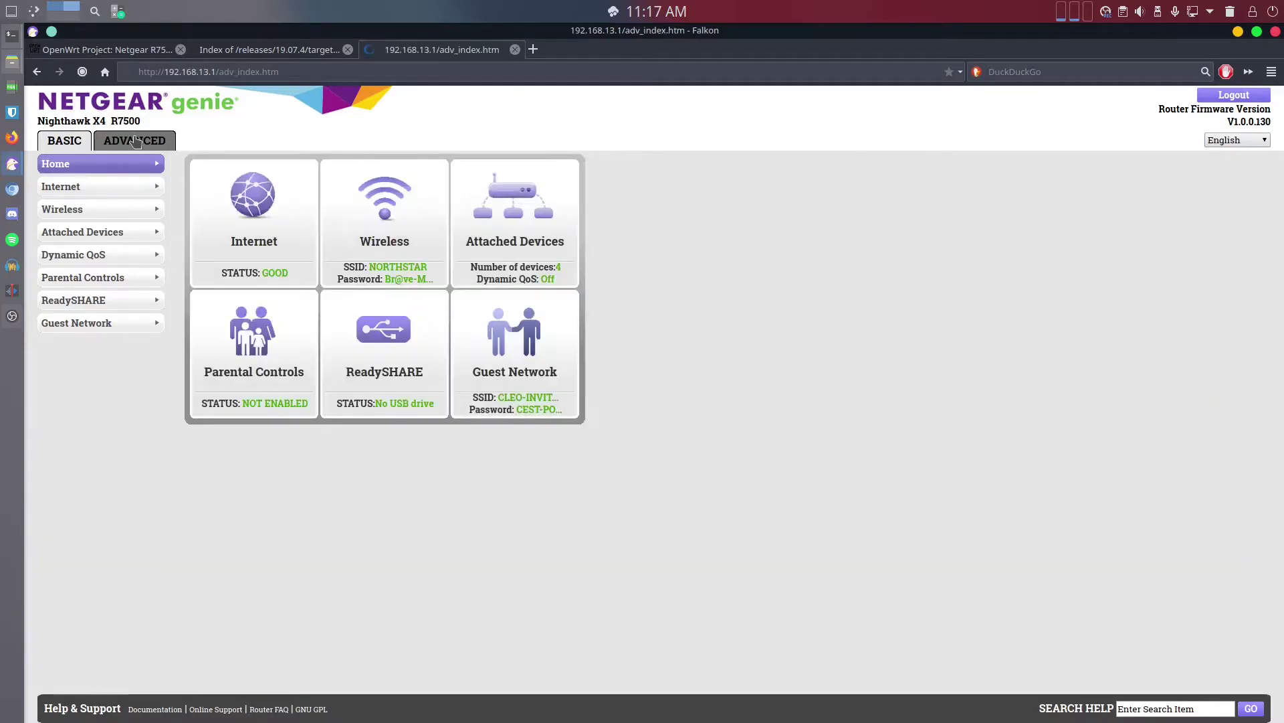
Open the router's Advanced settings and move the R7500 wiki tab after the releases index
{"action": "left_click", "coordinate": [136, 139]}
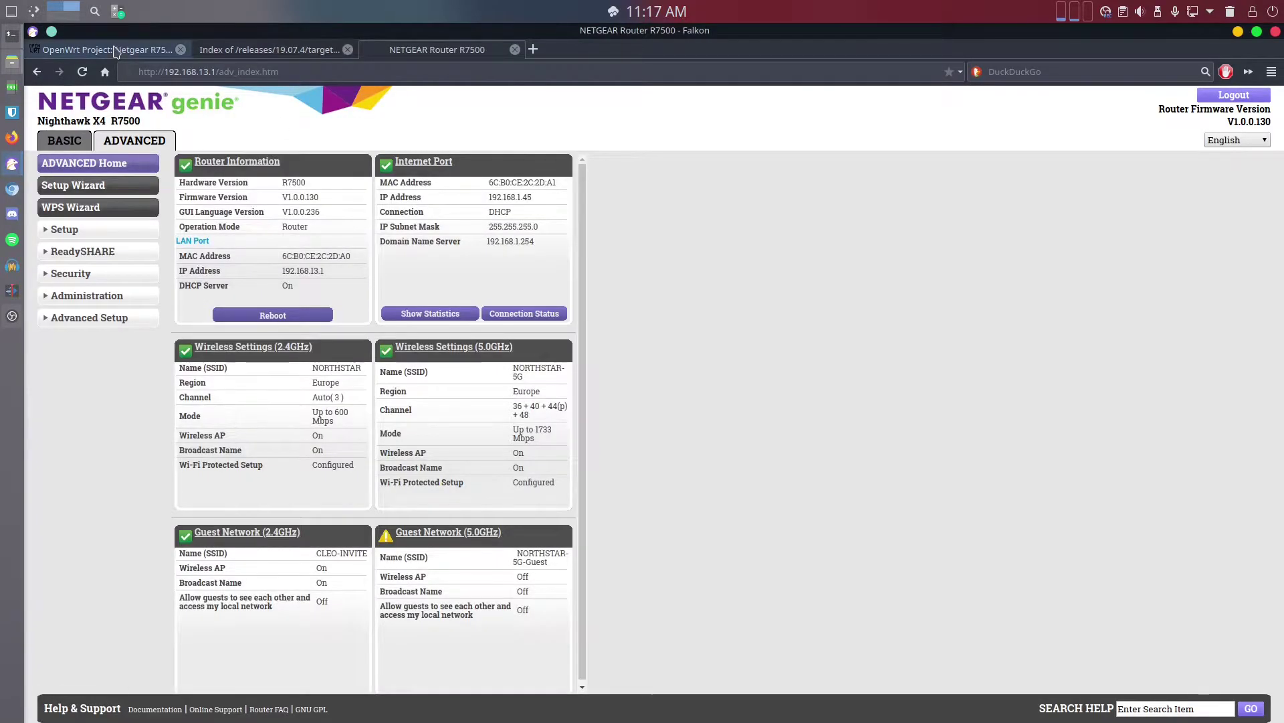
{"action": "left_click", "coordinate": [115, 51]}
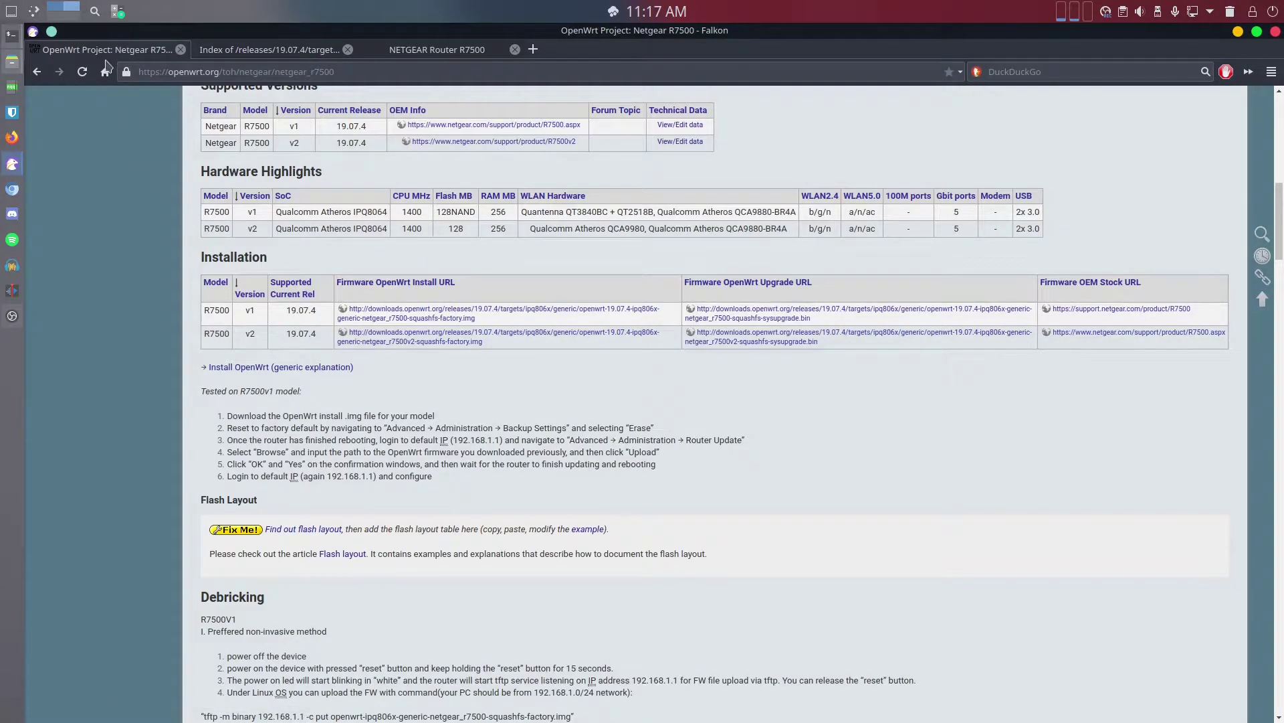
{"action": "left_click_drag", "start_coordinate": [107, 52], "coordinate": [272, 67]}
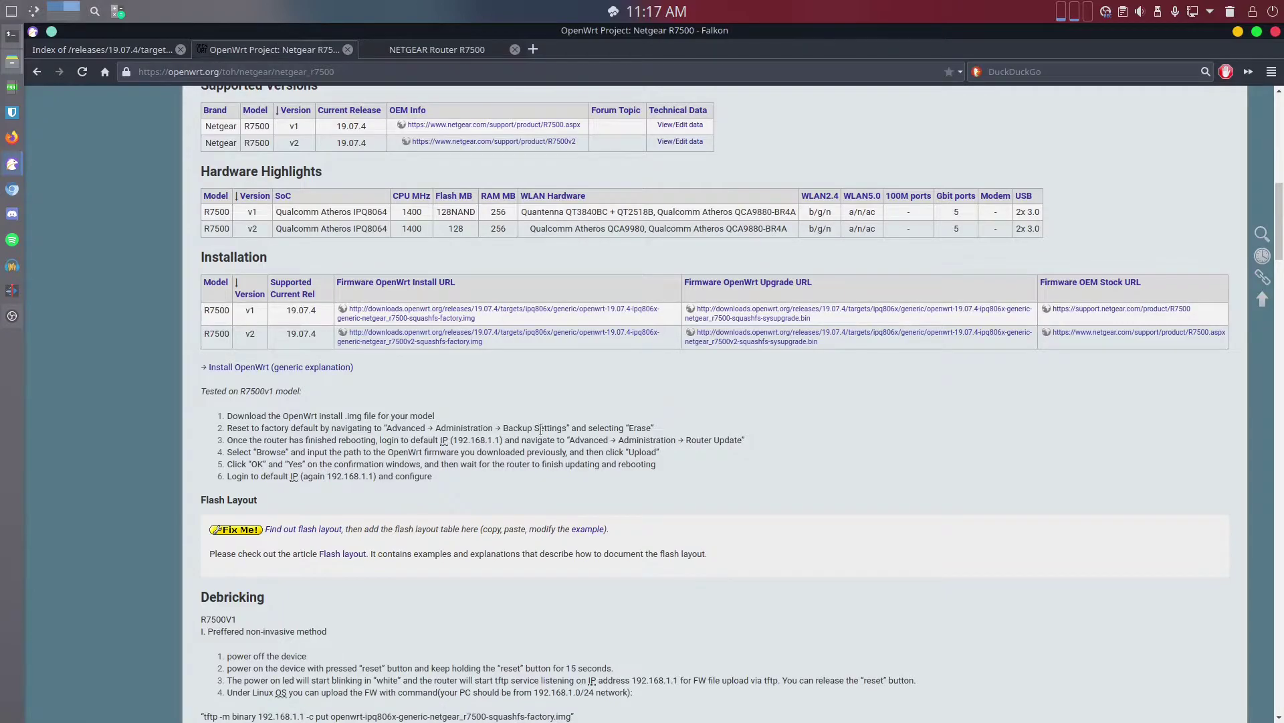
{"action": "left_click", "coordinate": [471, 48]}
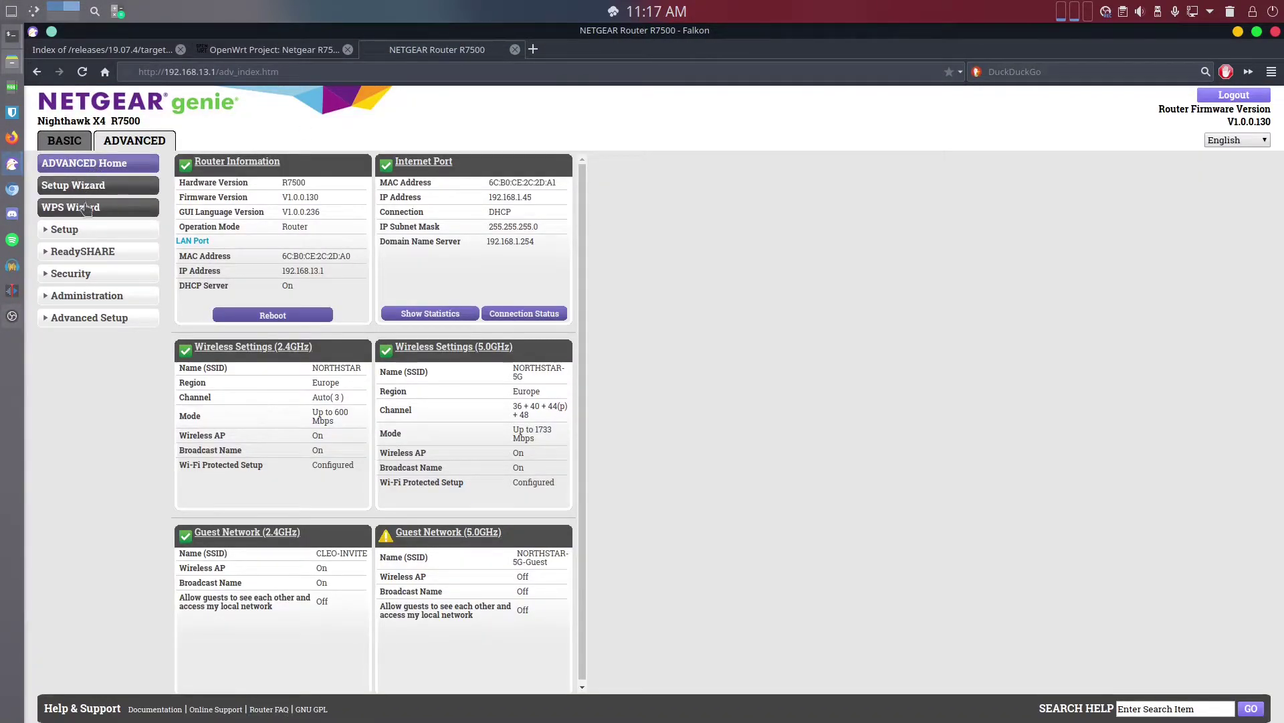
Erase all router settings back to factory defaults from Administration > Backup Settings
{"action": "left_click", "coordinate": [81, 299]}
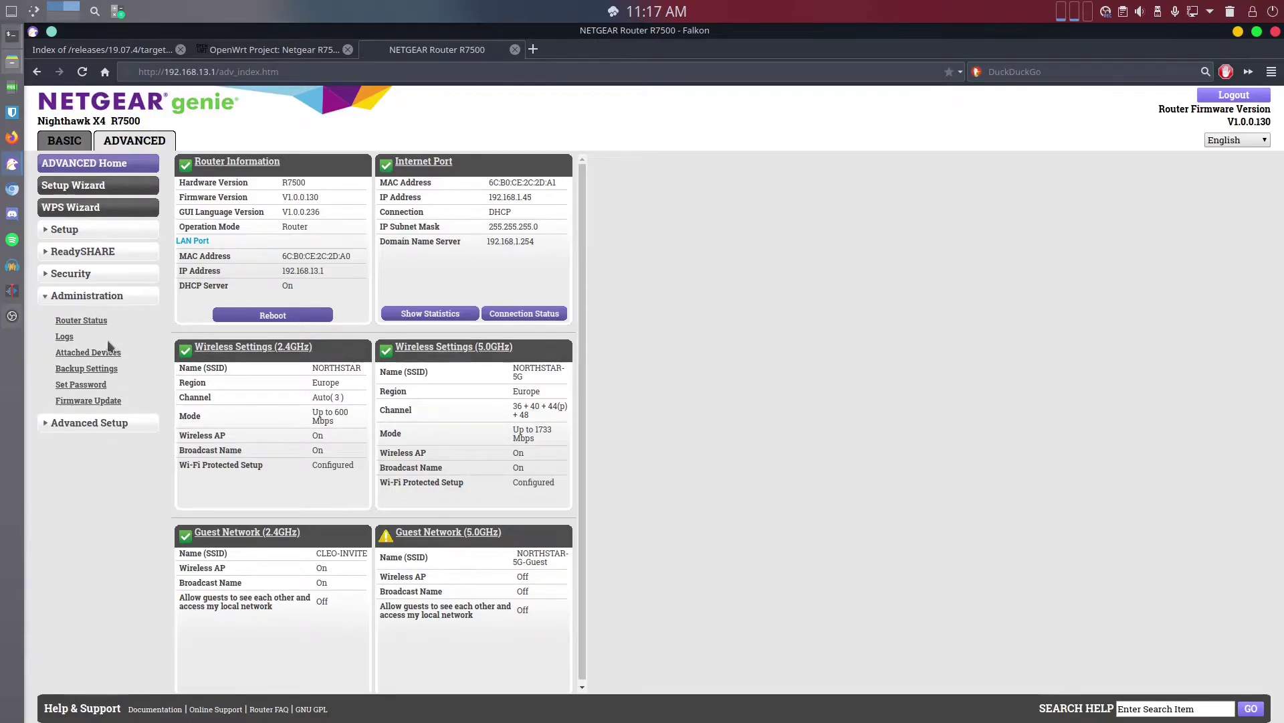
{"action": "left_click", "coordinate": [89, 370]}
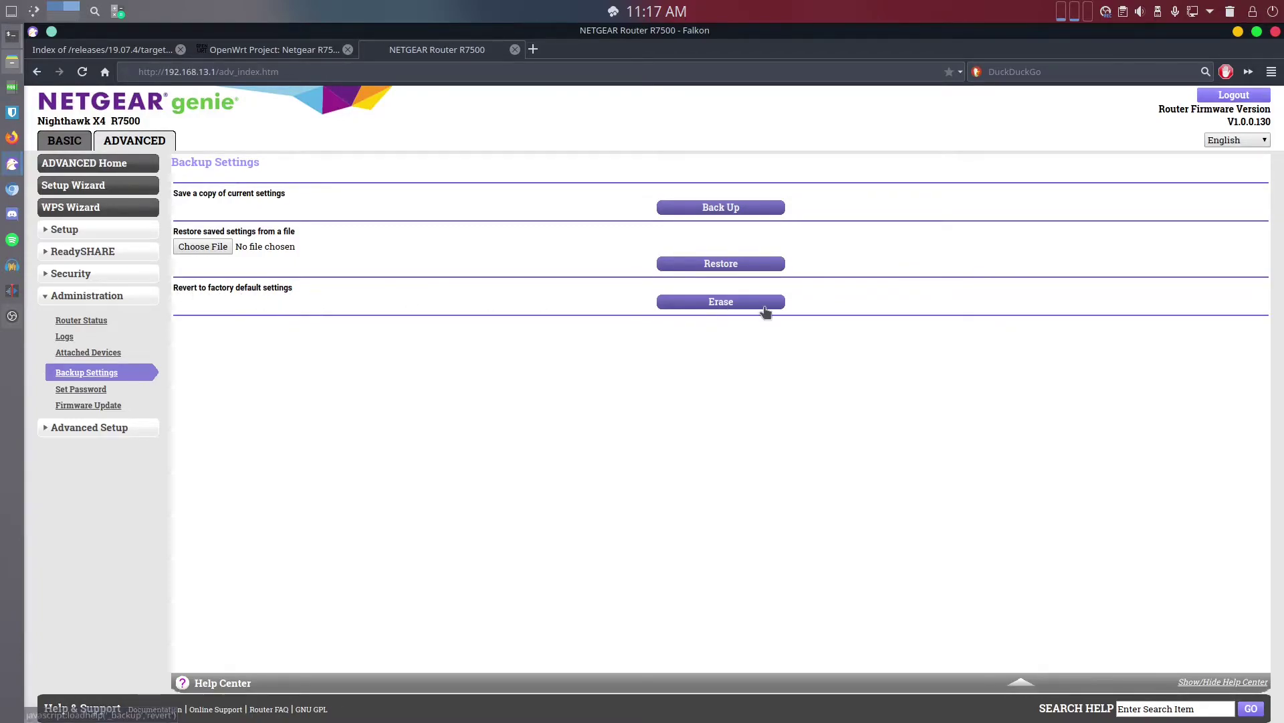
{"action": "left_click", "coordinate": [728, 303]}
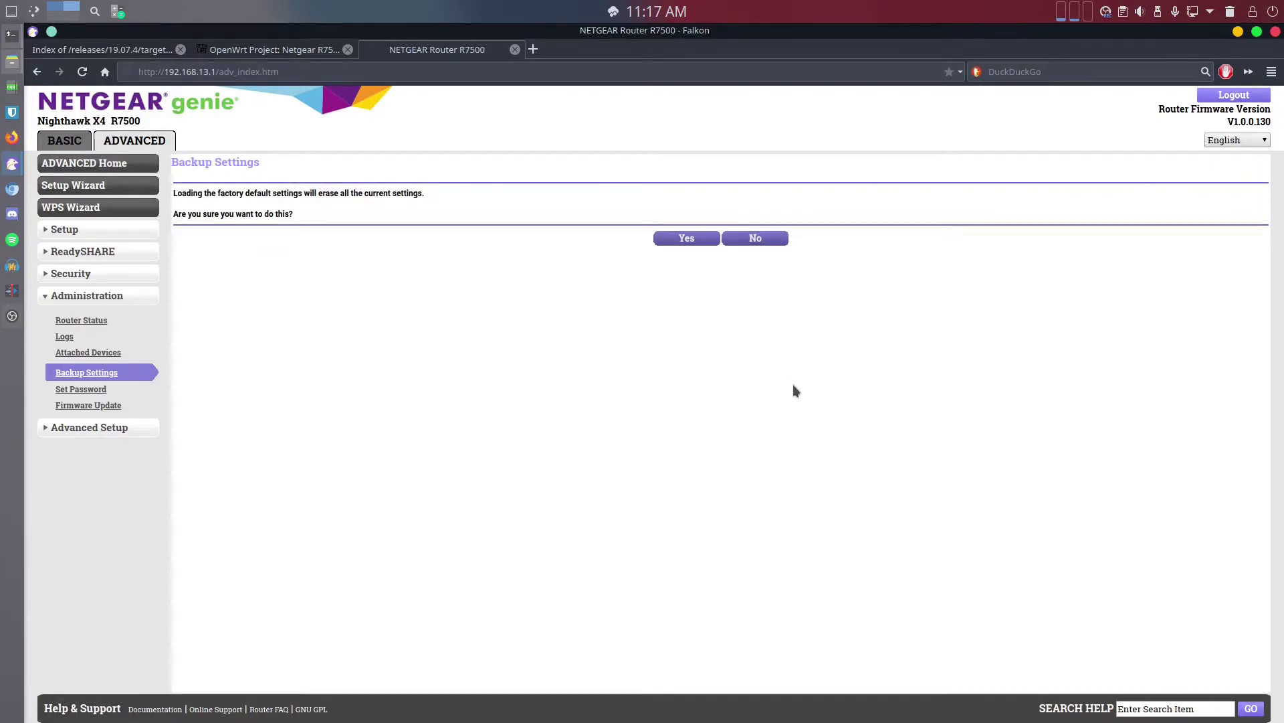
{"action": "left_click", "coordinate": [689, 240]}
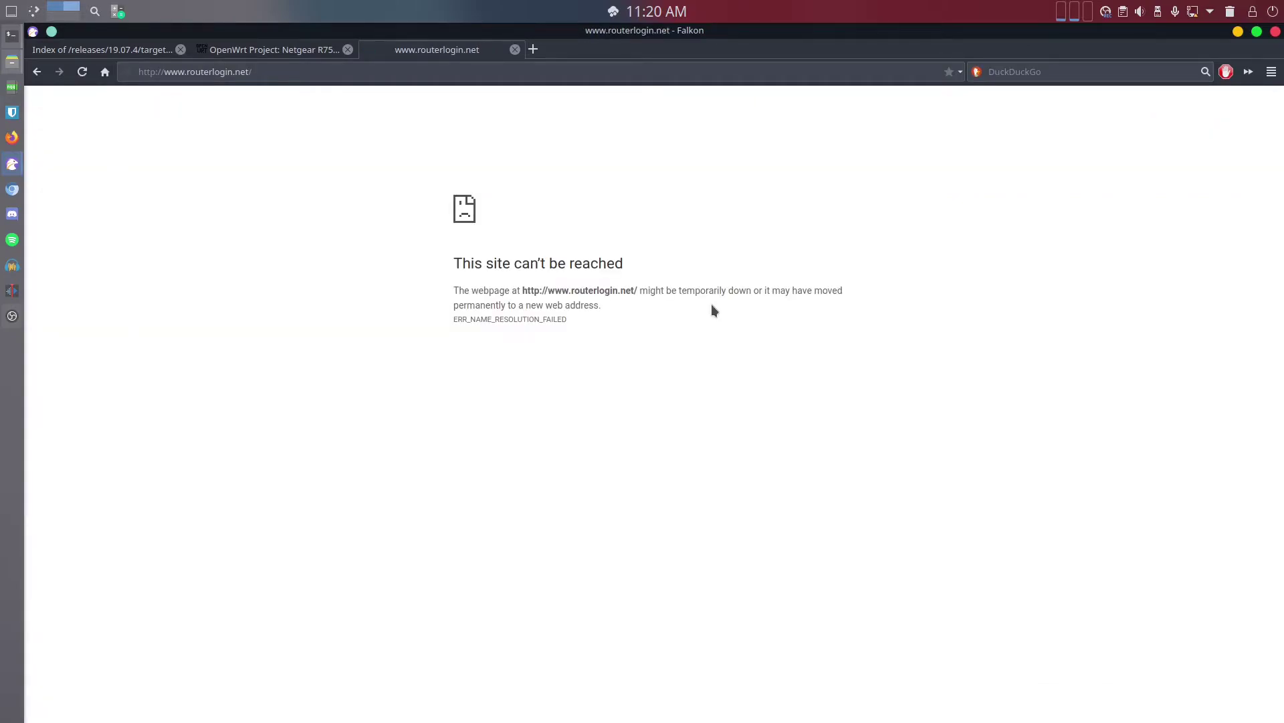
Replace the unreachable routerlogin.net address with 192.168.1.1 and load it
{"action": "left_click", "coordinate": [284, 72]}
{"action": "key", "text": "ctrl+a"}
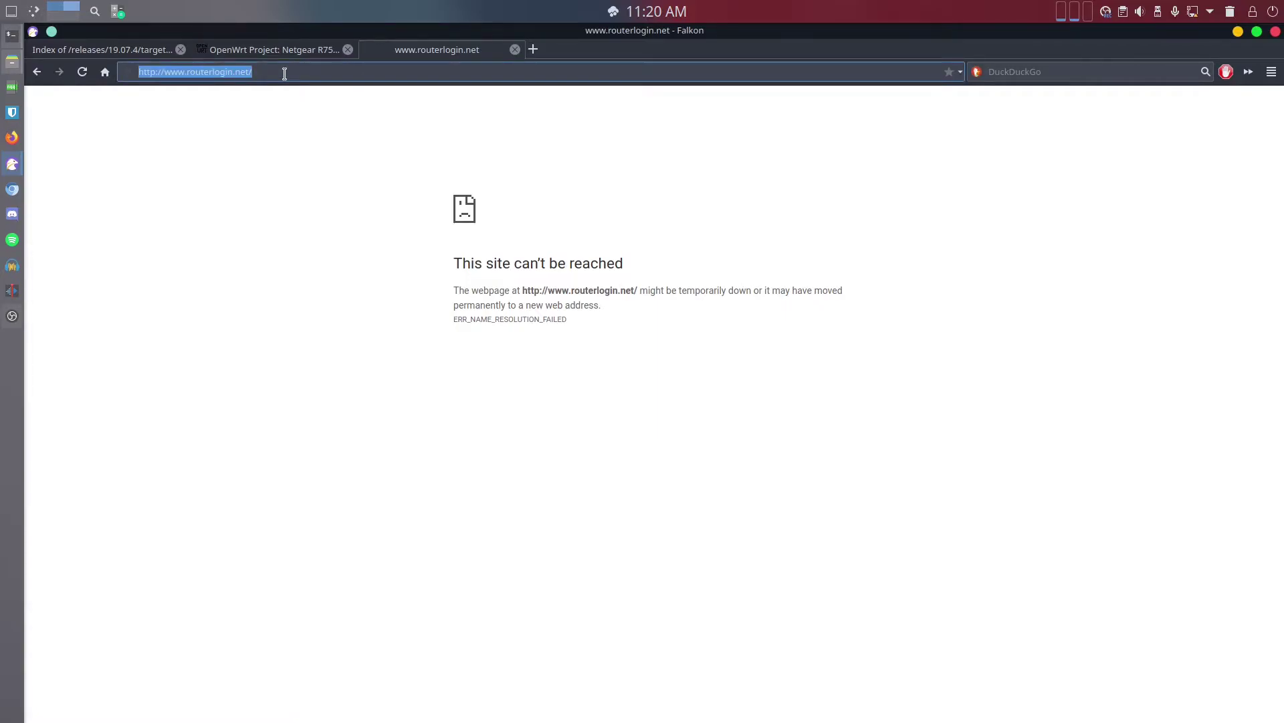
{"action": "type", "text": "19"}
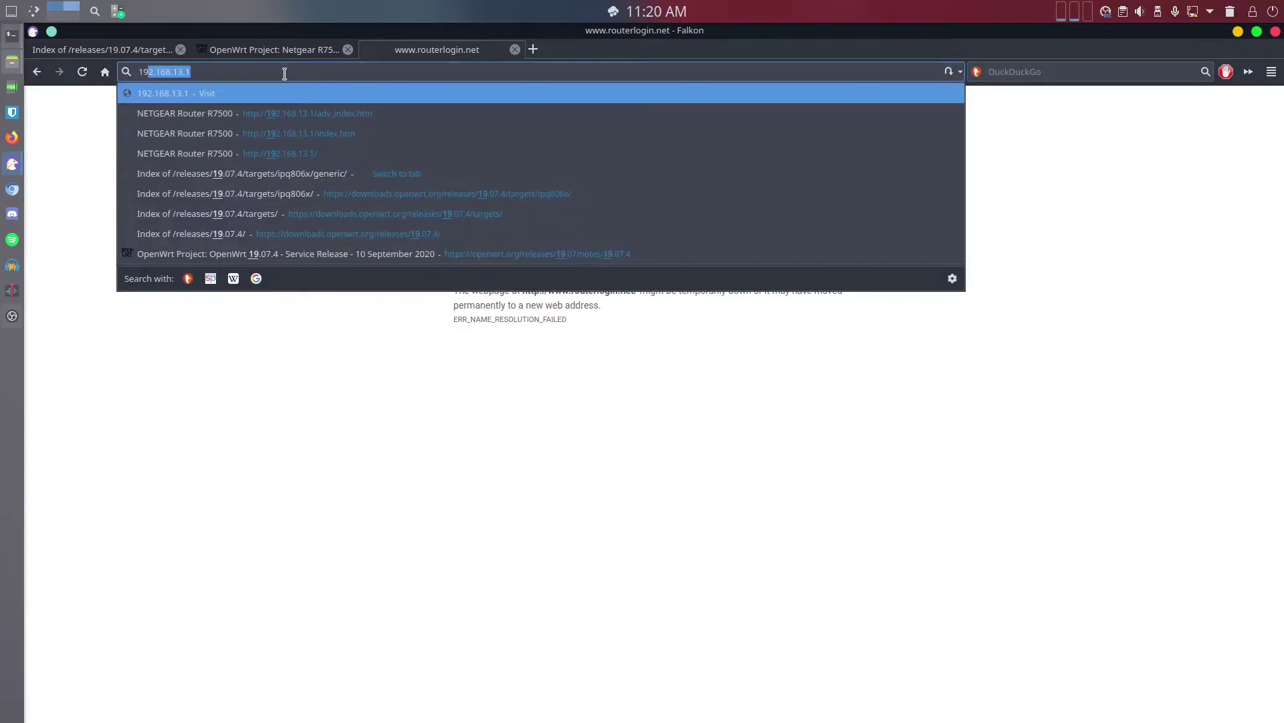
{"action": "type", "text": "2.168"}
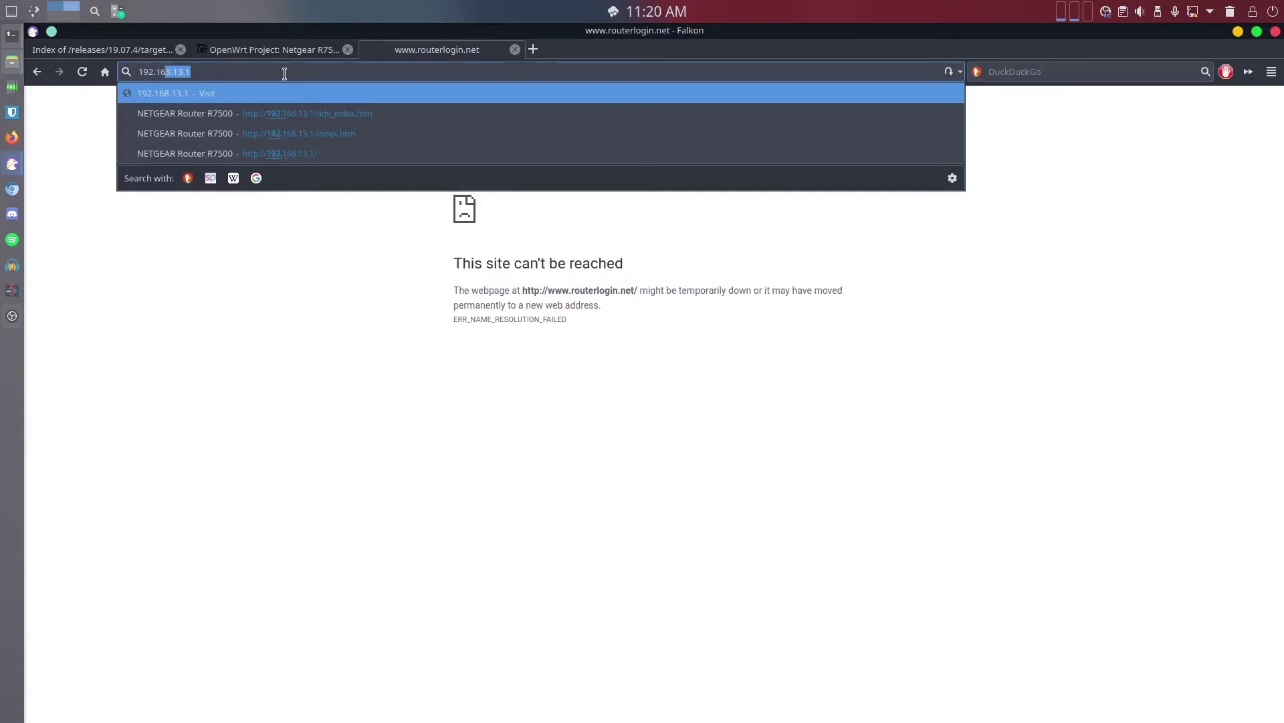
{"action": "type", "text": ".1.1"}
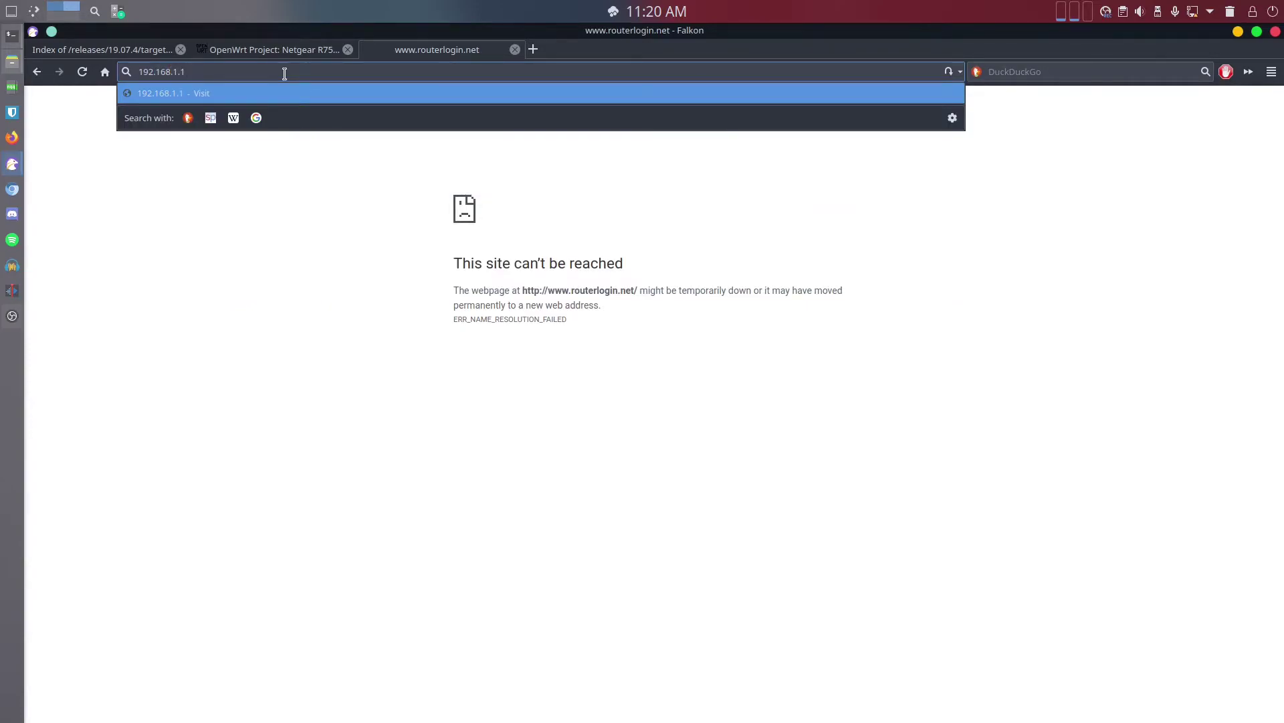
{"action": "key", "text": "Return"}
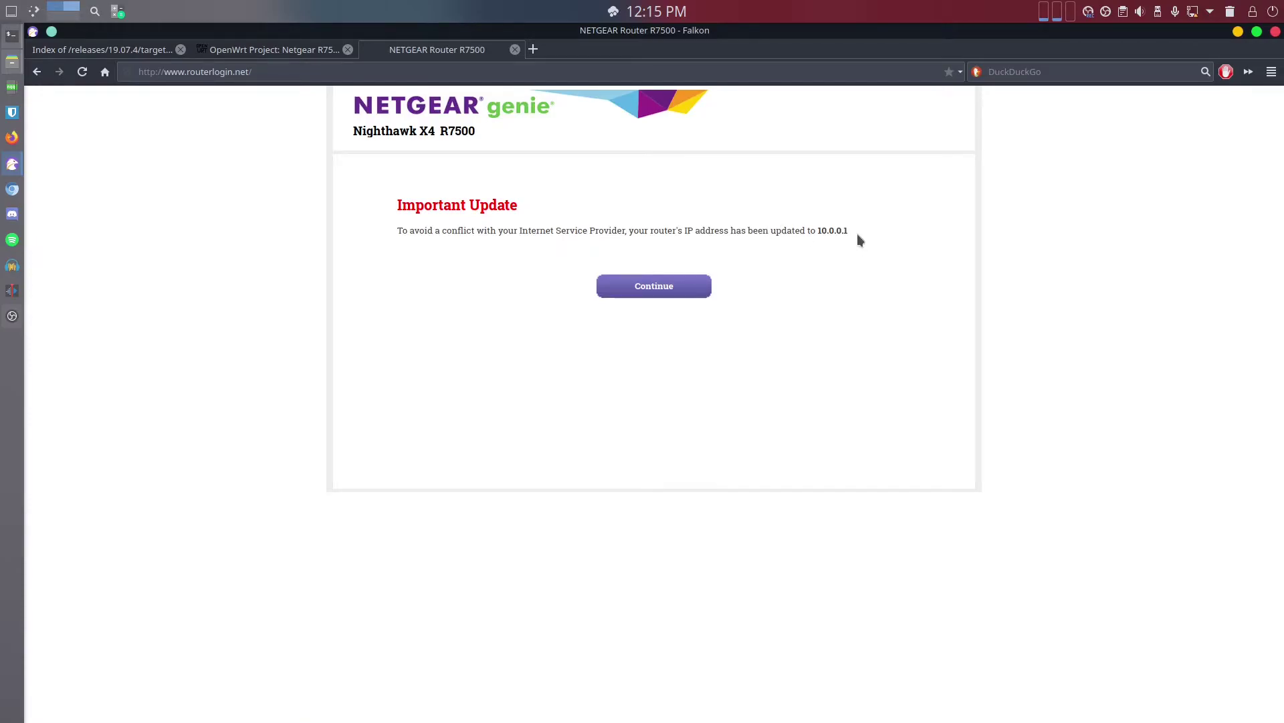
Acknowledge the notice that the router's address is now 10.0.0.1 and continue
{"action": "left_click_drag", "start_coordinate": [848, 231], "coordinate": [816, 232]}
{"action": "left_click", "coordinate": [786, 233]}
{"action": "left_click", "coordinate": [671, 288]}
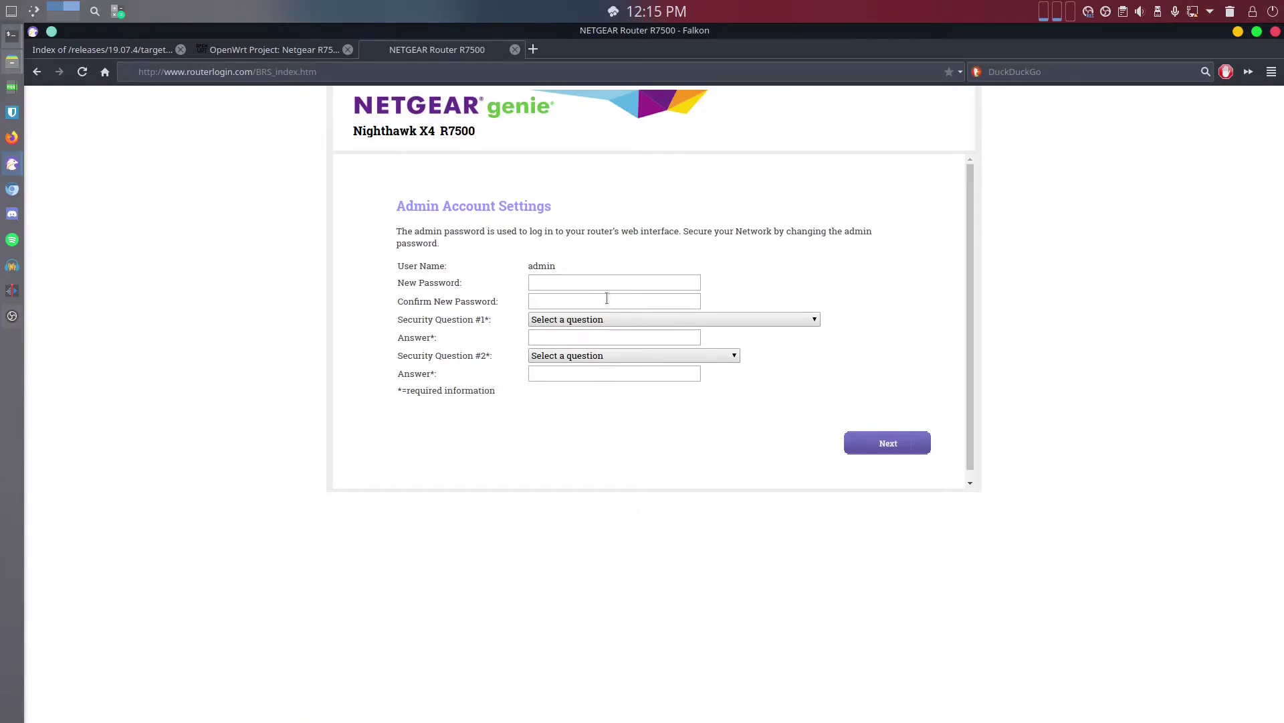
Log in with the admin password to reach the router's home dashboard
{"action": "left_click", "coordinate": [594, 281]}
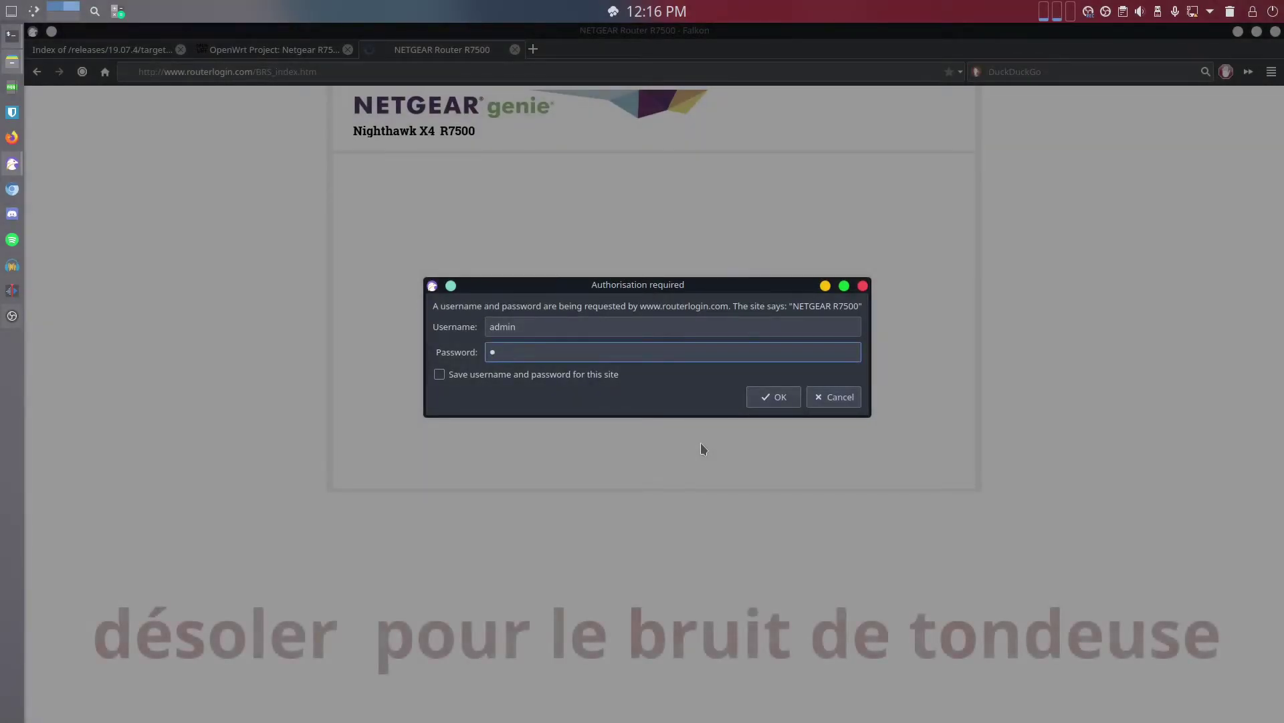
{"action": "type", "text": "•••••••••••••"}
{"action": "key", "text": "Return"}
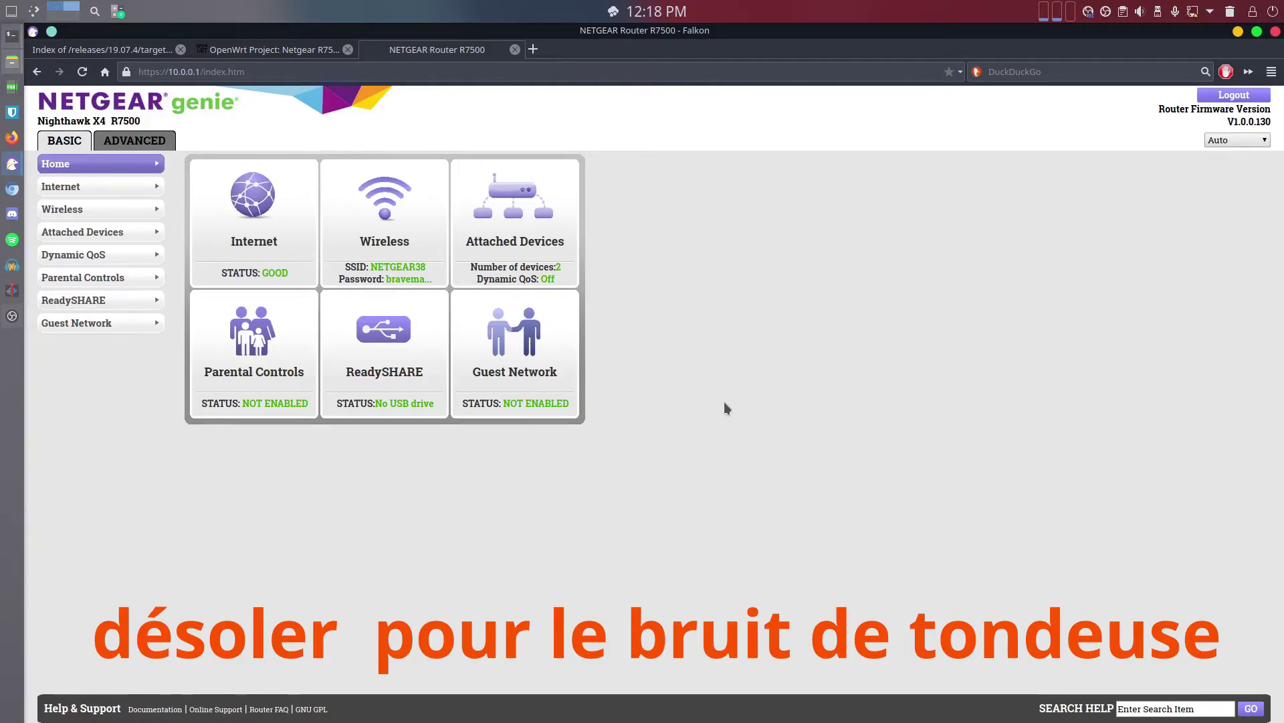
Go to Advanced > Administration > Backup Settings, then Firmware Update
{"action": "left_click", "coordinate": [134, 142]}
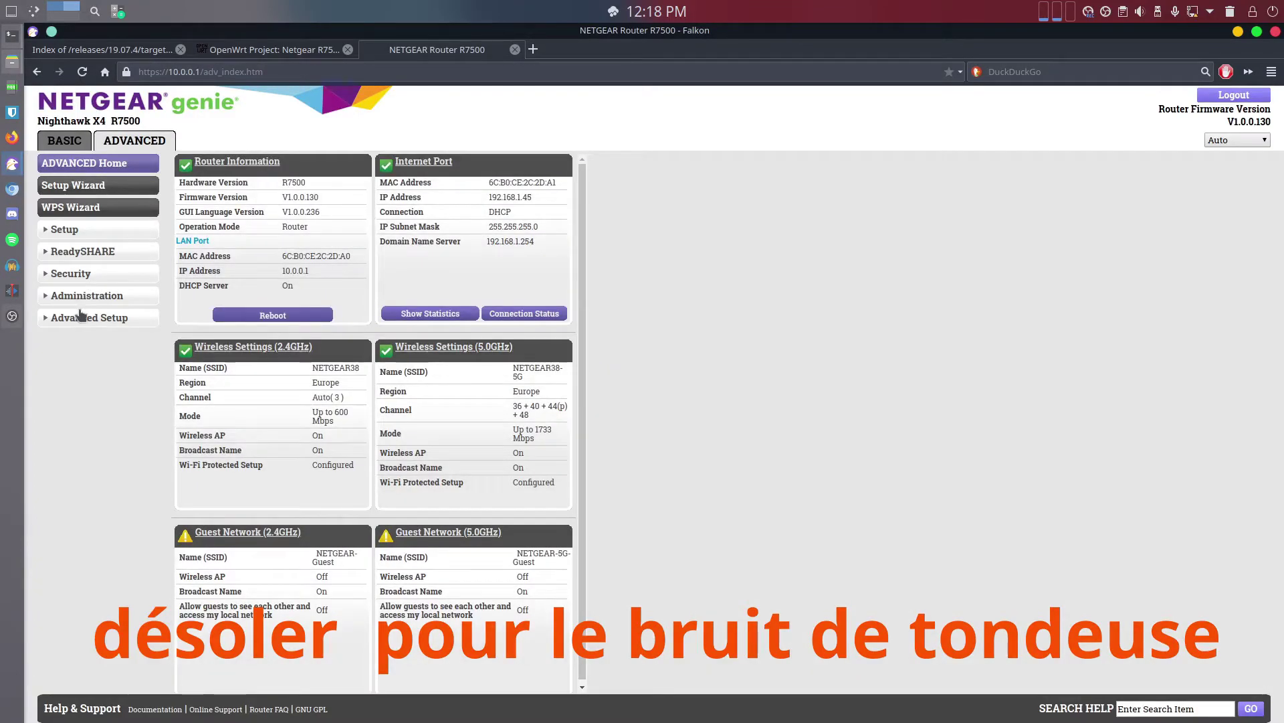
{"action": "left_click", "coordinate": [79, 296]}
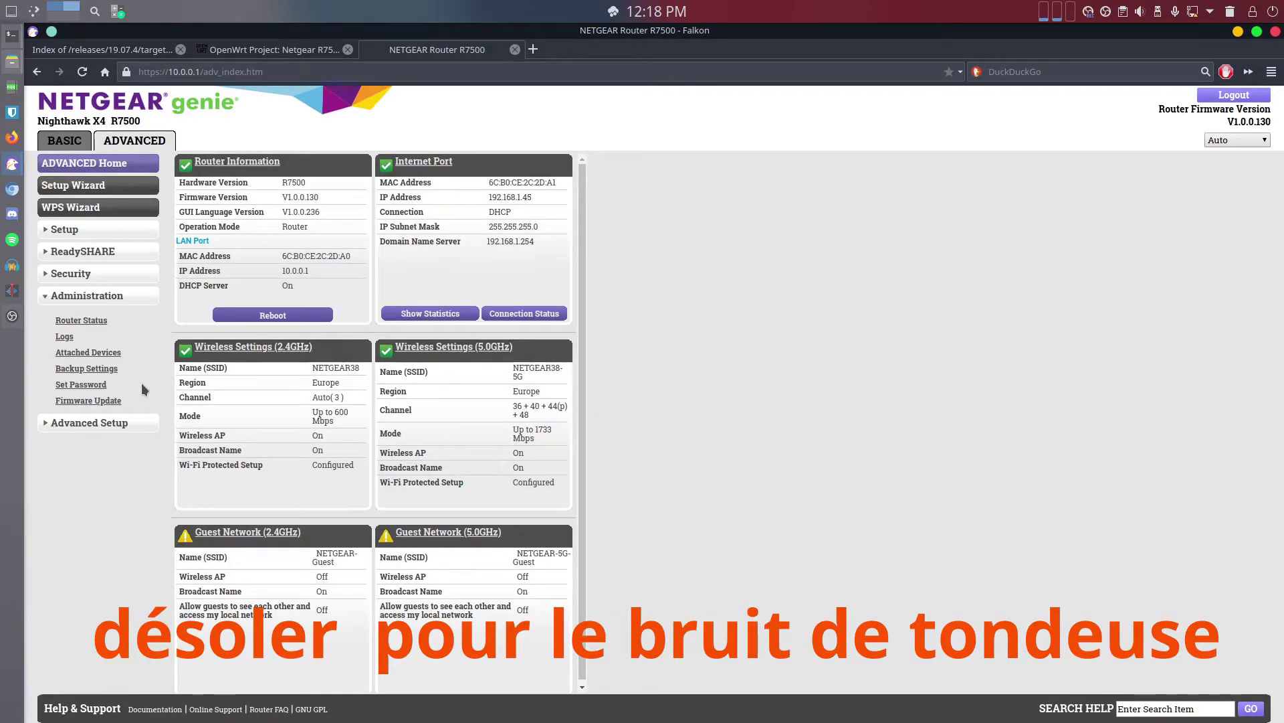
{"action": "left_click", "coordinate": [94, 372]}
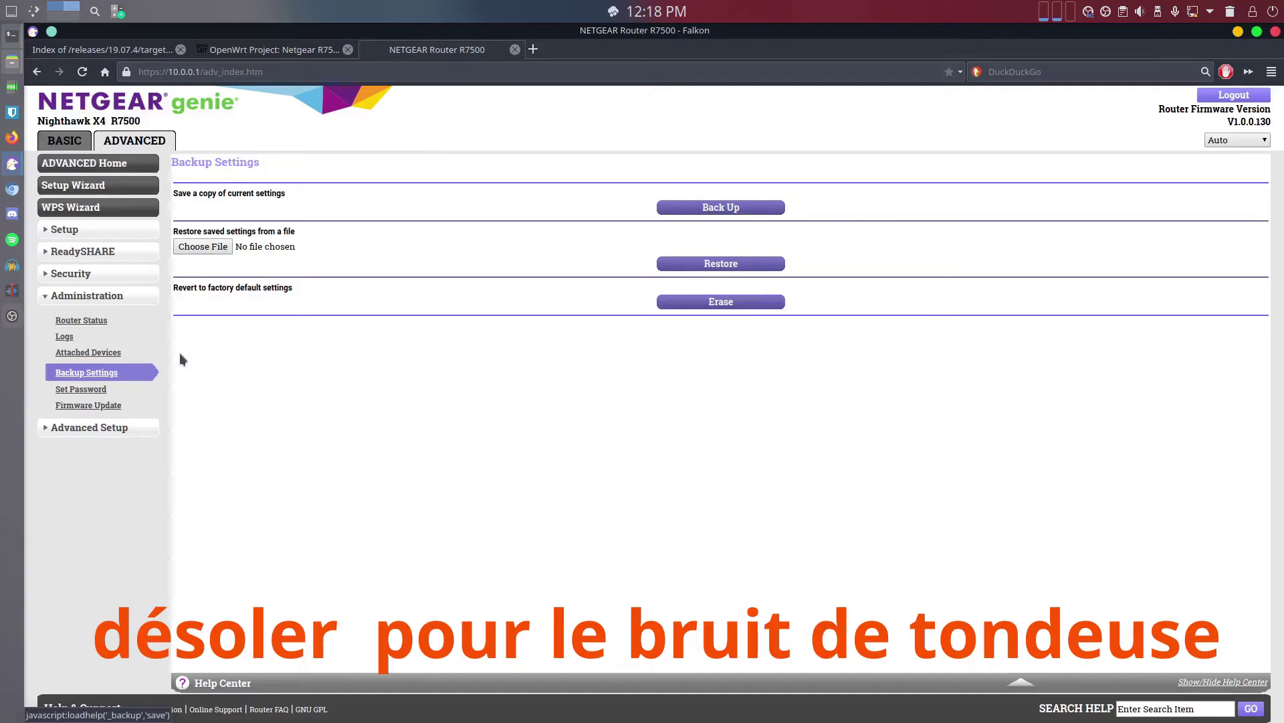
{"action": "left_click", "coordinate": [102, 405]}
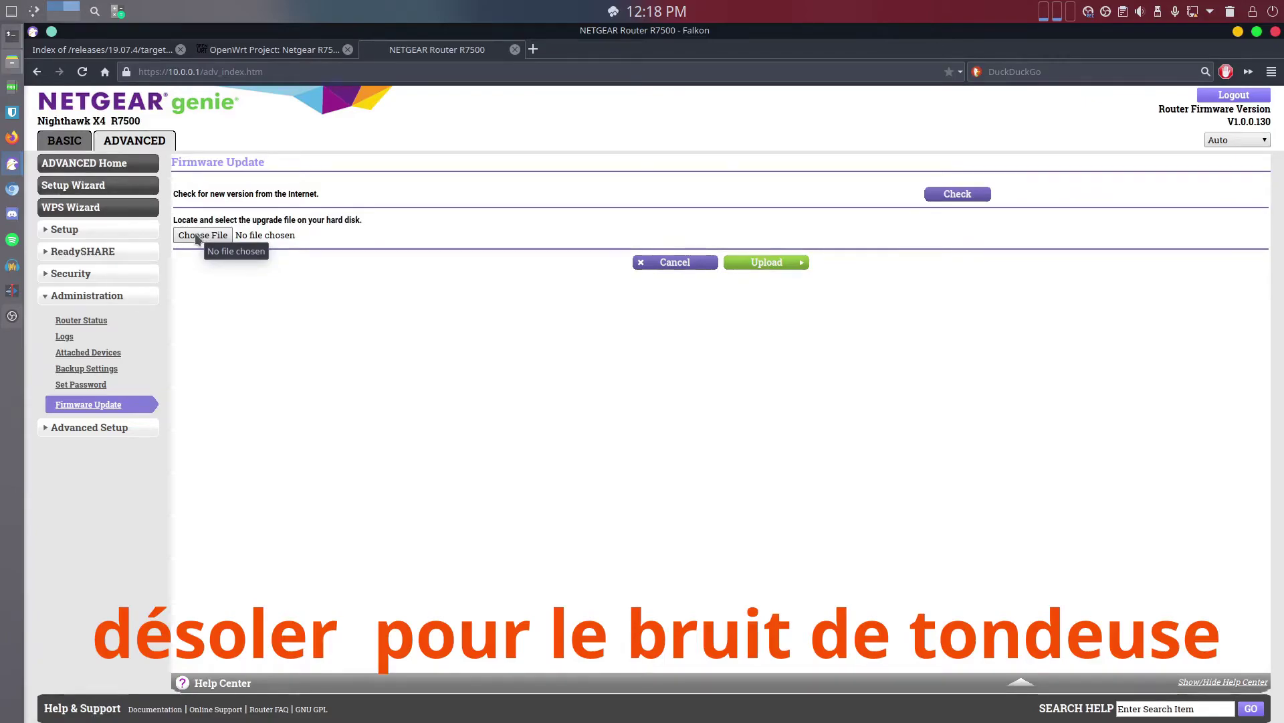
Upload the openwrt-19.07.4 R7500 factory image from Downloads as the upgrade file
{"action": "left_click", "coordinate": [287, 238]}
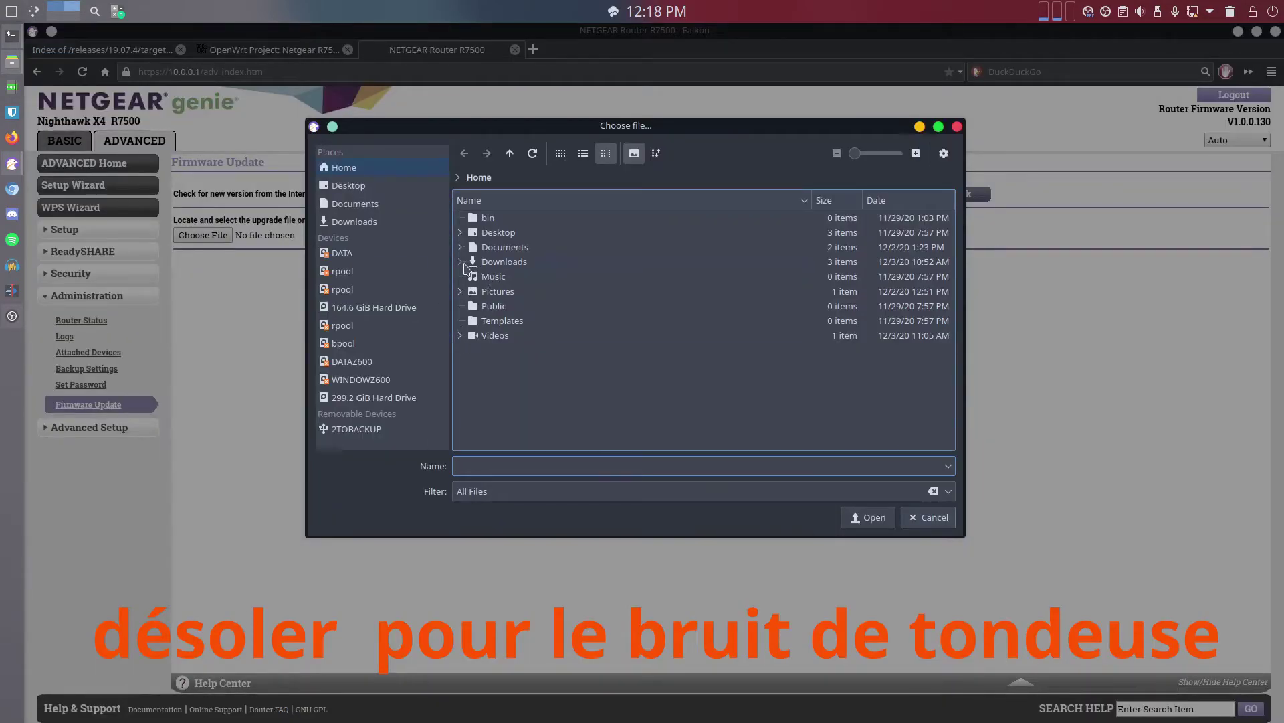
{"action": "left_click", "coordinate": [461, 262]}
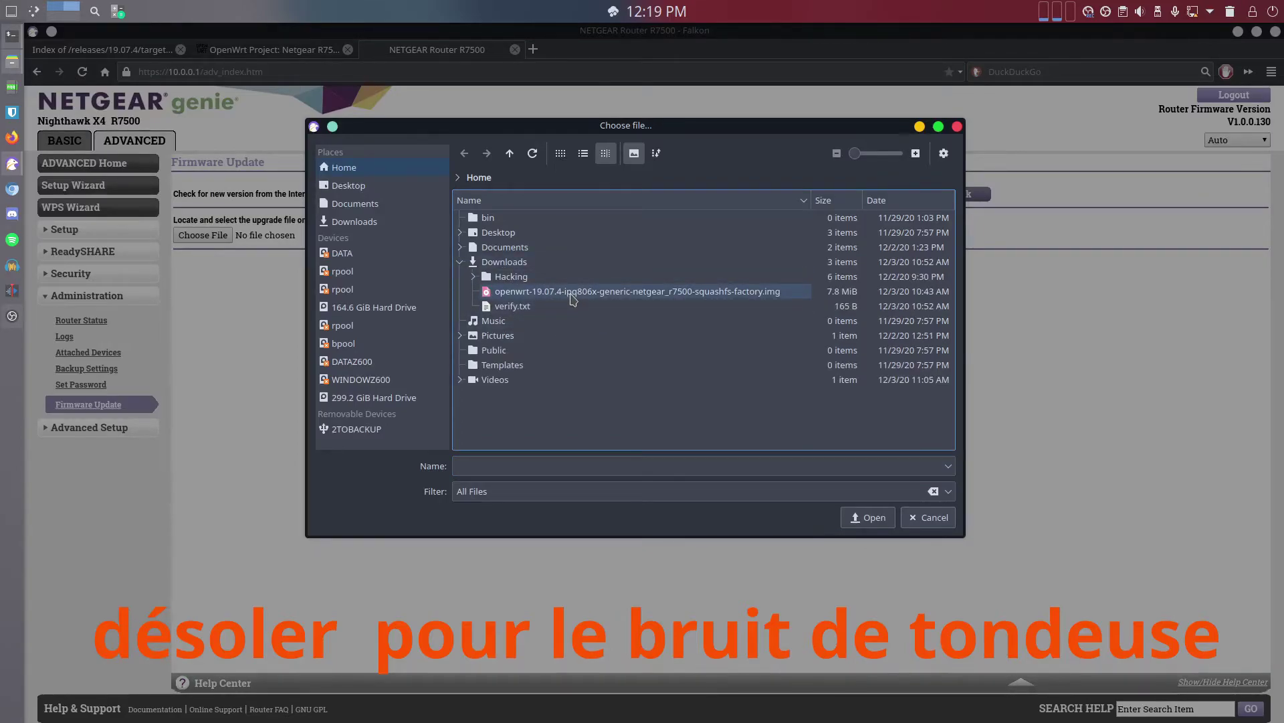
{"action": "left_click", "coordinate": [573, 295]}
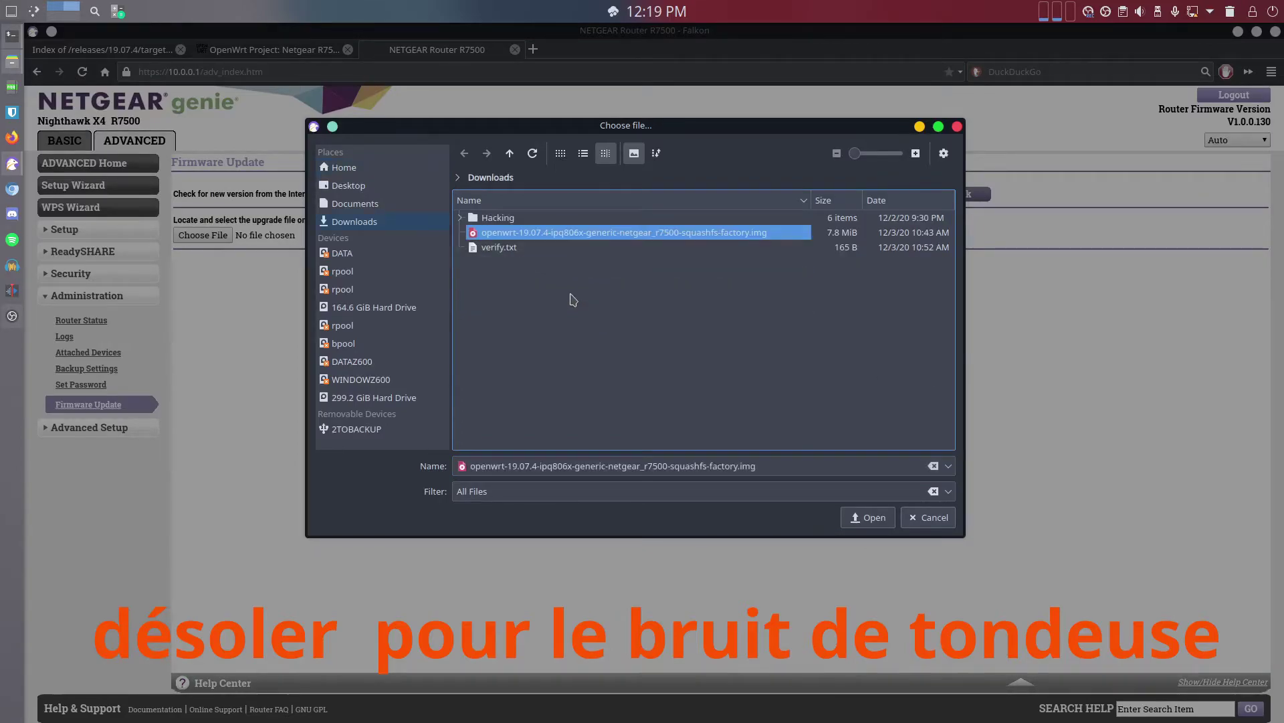
{"action": "left_click", "coordinate": [873, 517]}
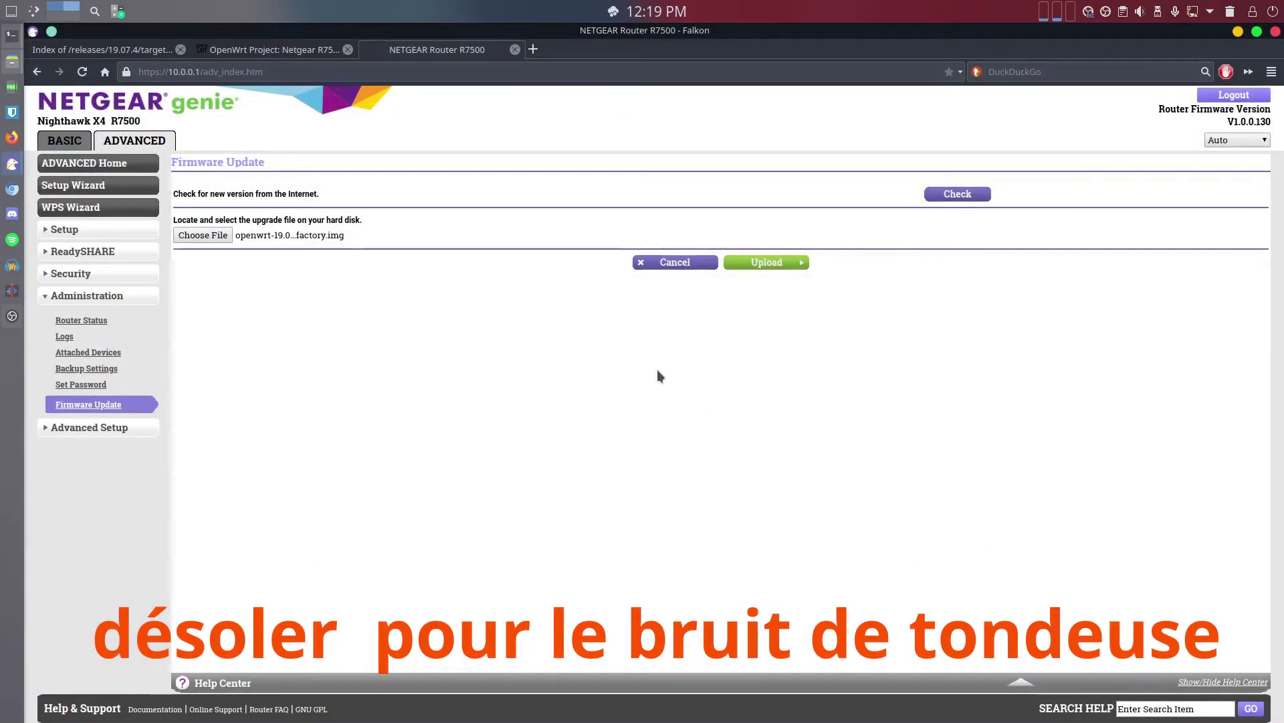
{"action": "left_click", "coordinate": [764, 265]}
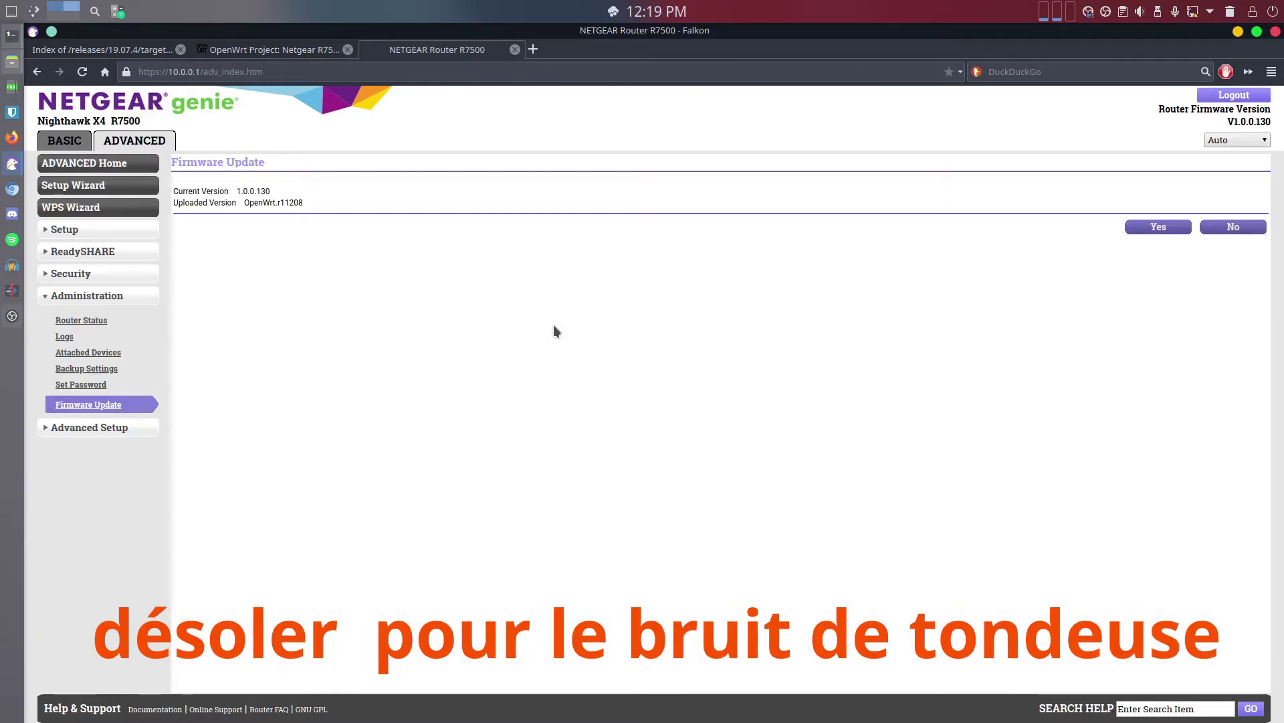
Confirm replacing firmware 1.0.0.130 with the uploaded OpenWrt.r11208 image
{"action": "left_click", "coordinate": [1158, 227]}
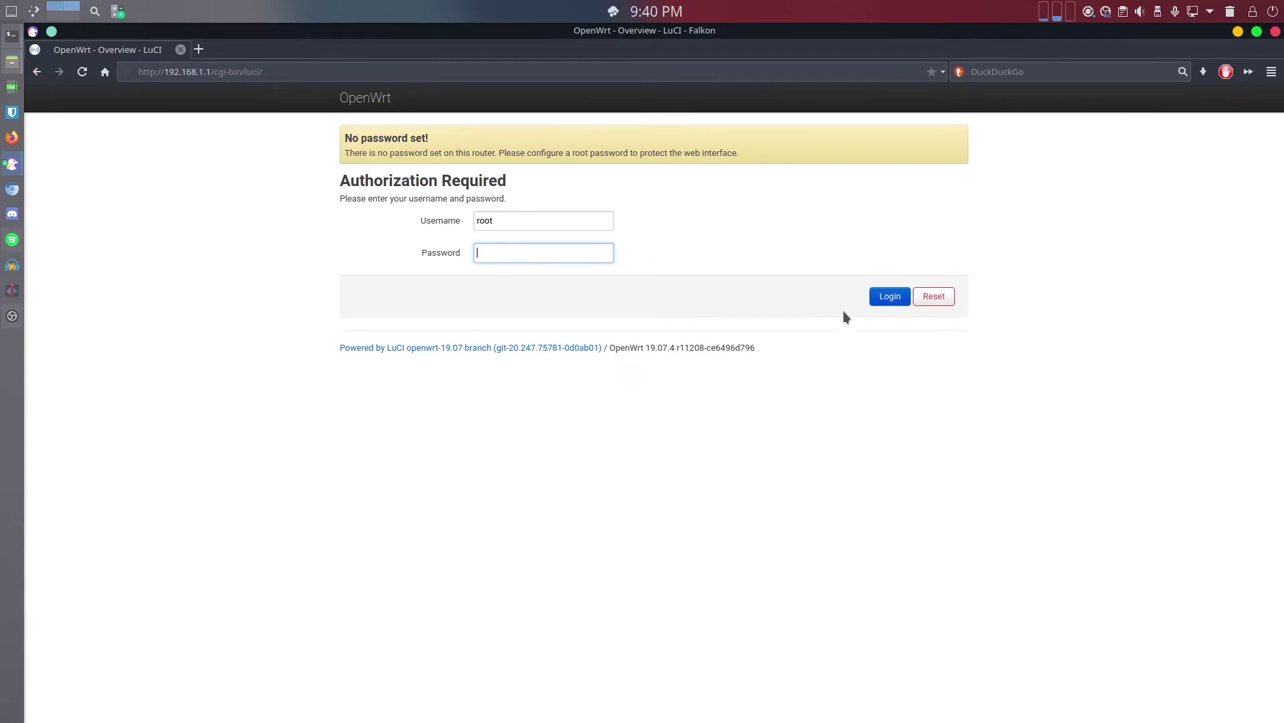
Log in to LuCI as root with an empty password and review the Status overview
{"action": "left_click", "coordinate": [894, 295]}
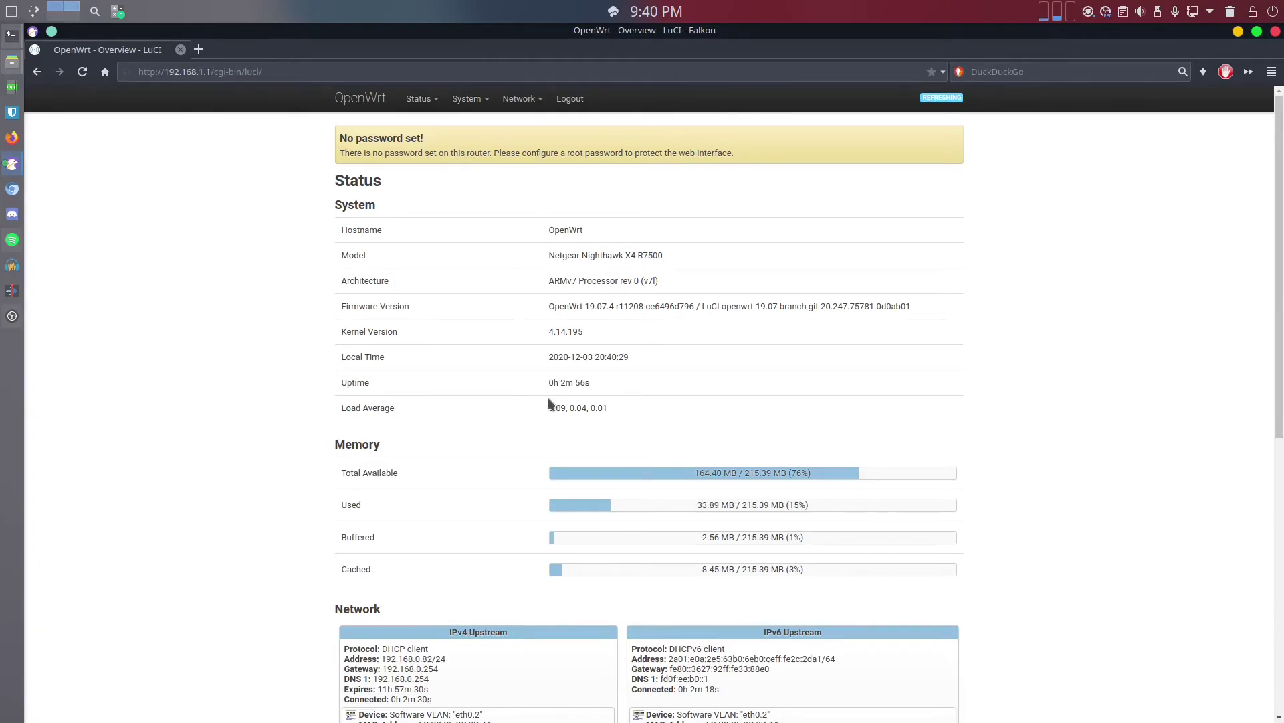
{"action": "scroll", "coordinate": [548, 399], "scroll_direction": "down", "scroll_amount": 6}
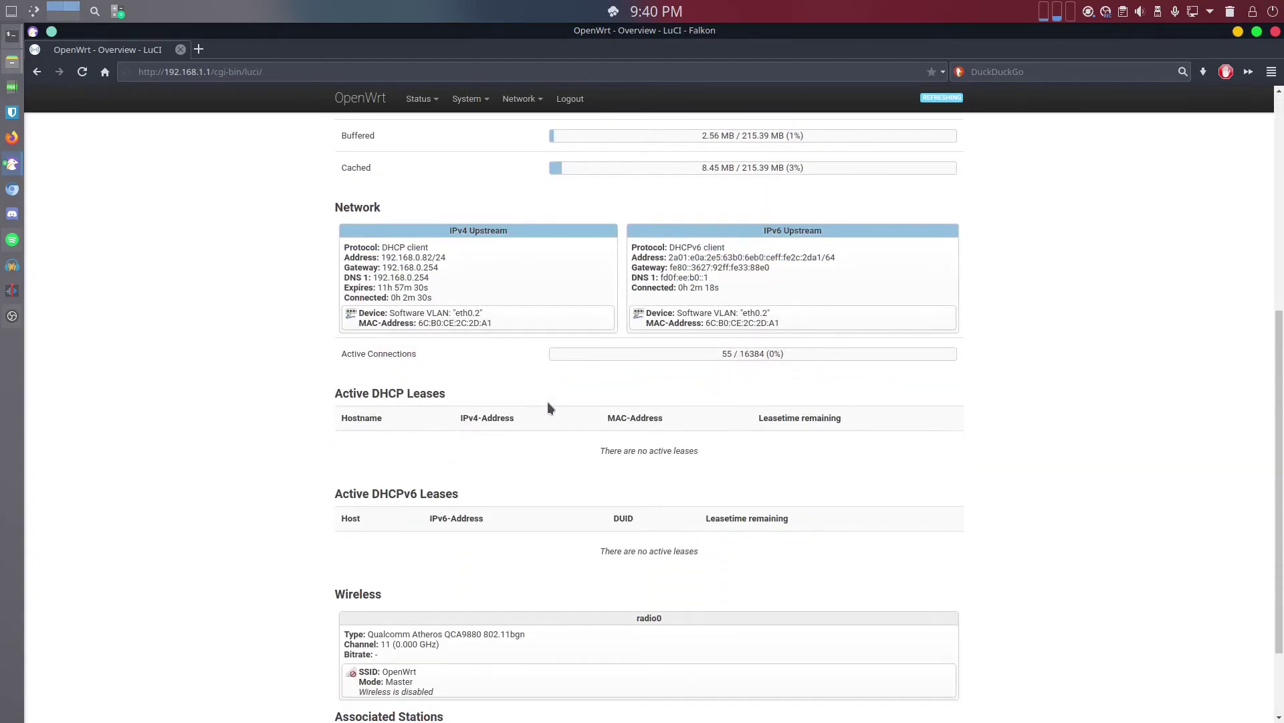
{"action": "scroll", "coordinate": [546, 406], "scroll_direction": "up", "scroll_amount": 6}
{"action": "mouse_move", "coordinate": [453, 111]}
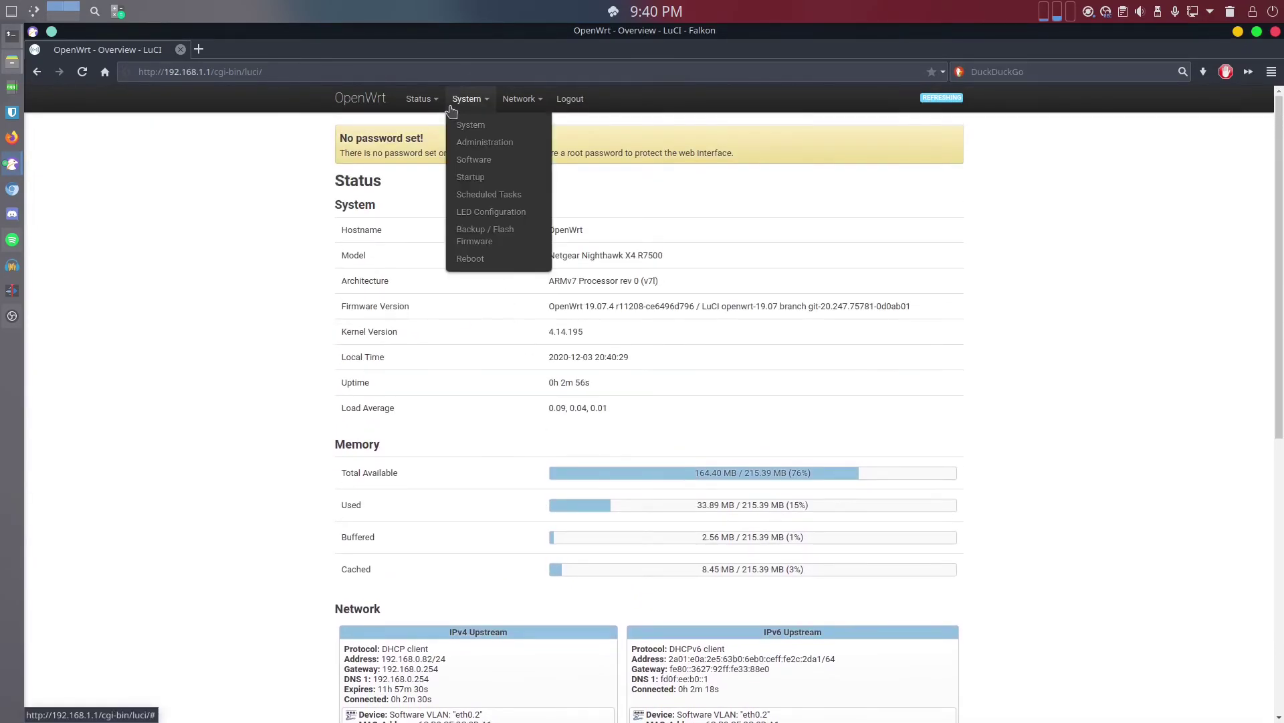
Enter and confirm a new root password under System > Administration, then save it
{"action": "left_click", "coordinate": [491, 145]}
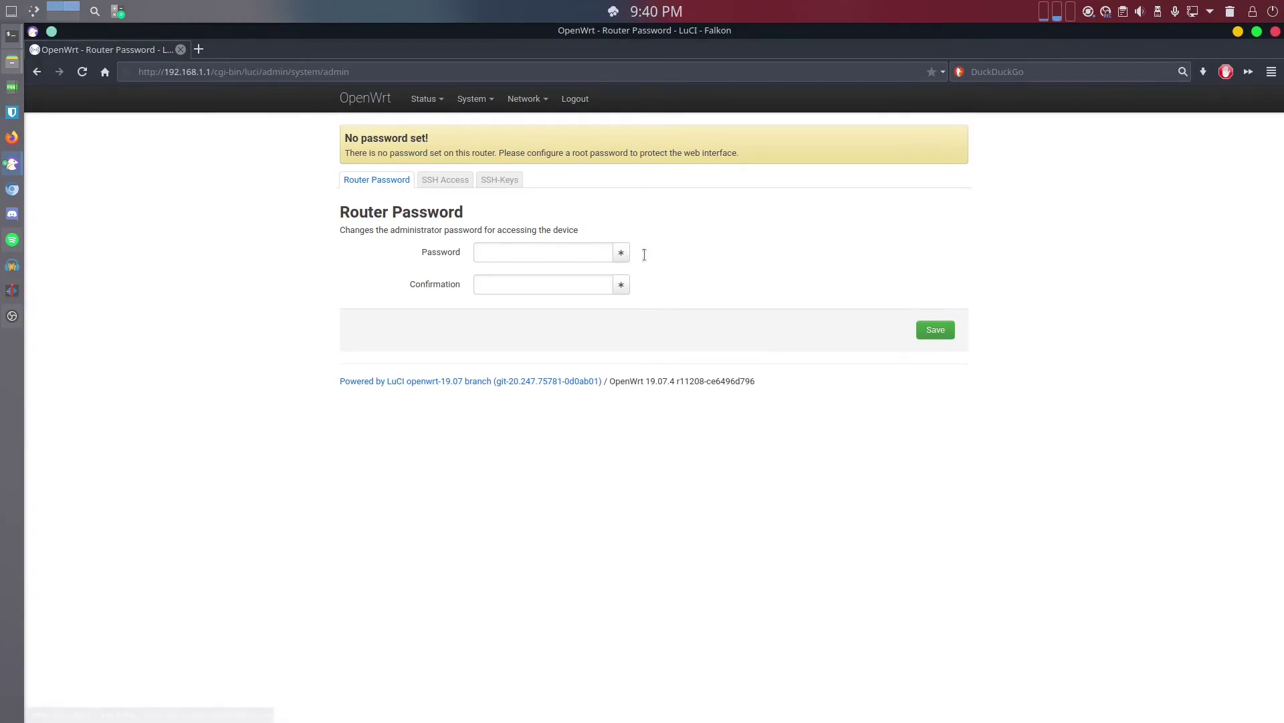
{"action": "left_click", "coordinate": [545, 249]}
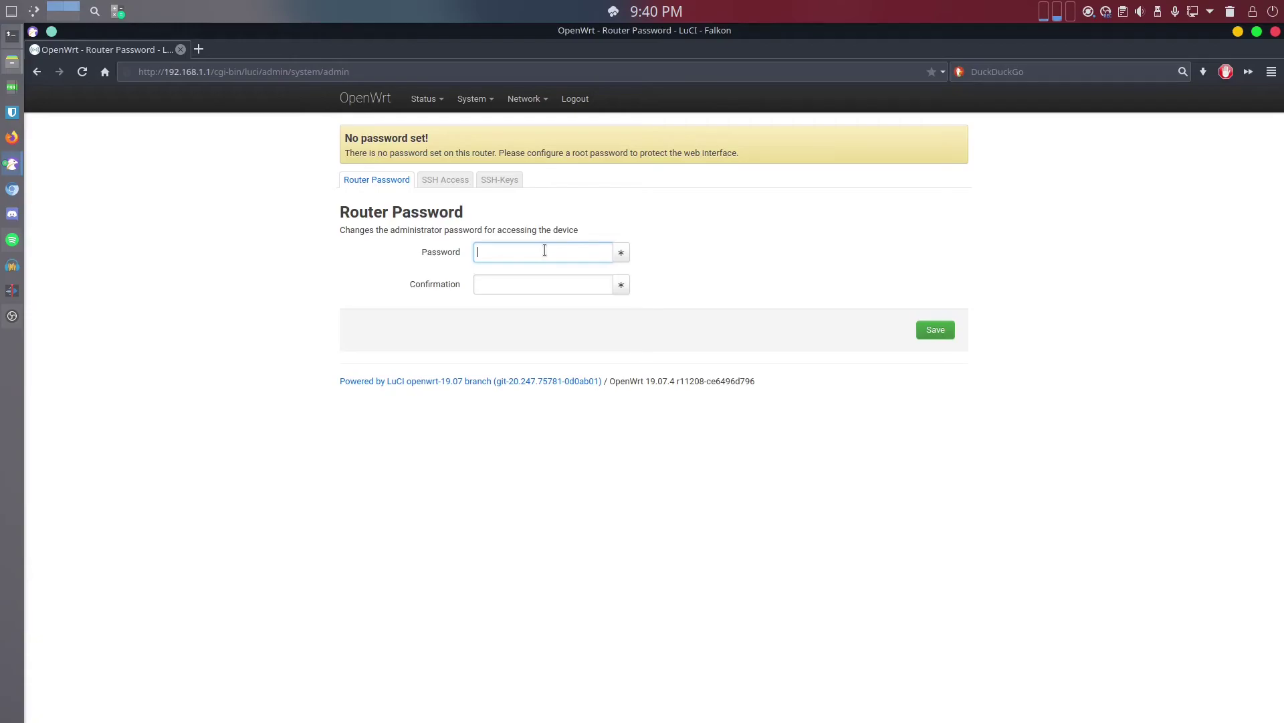
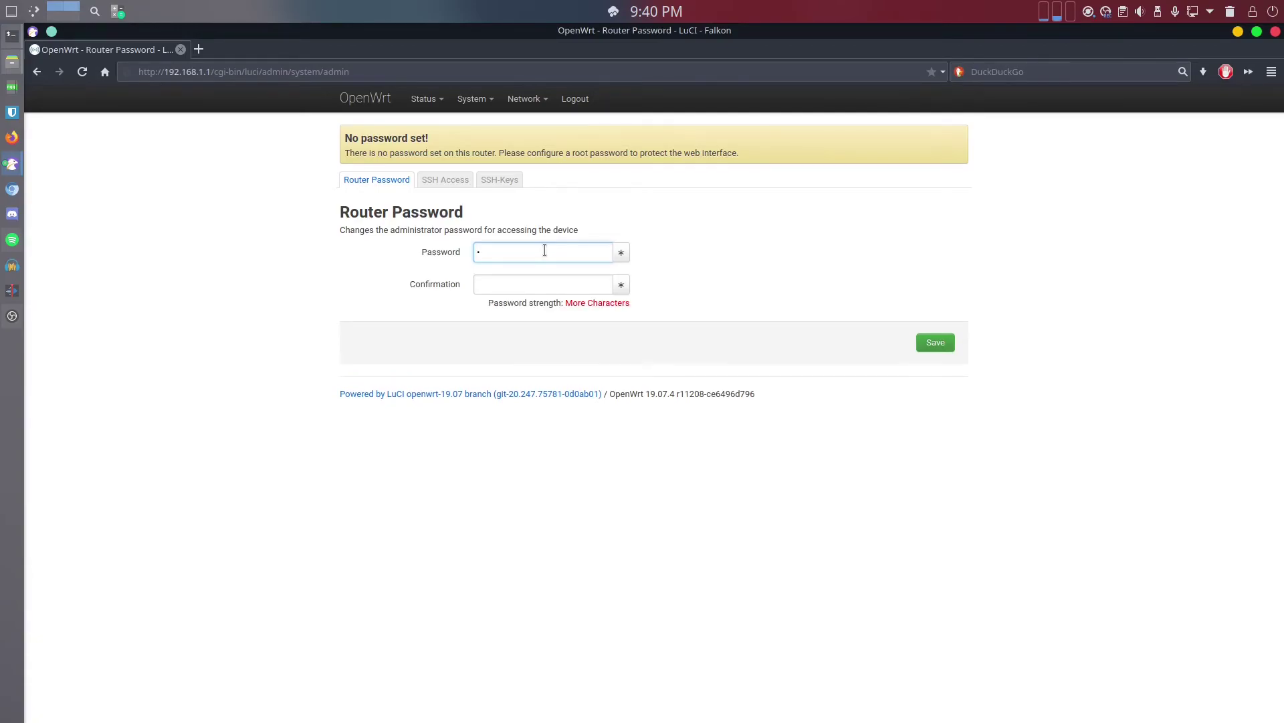
{"action": "key", "text": "Tab"}
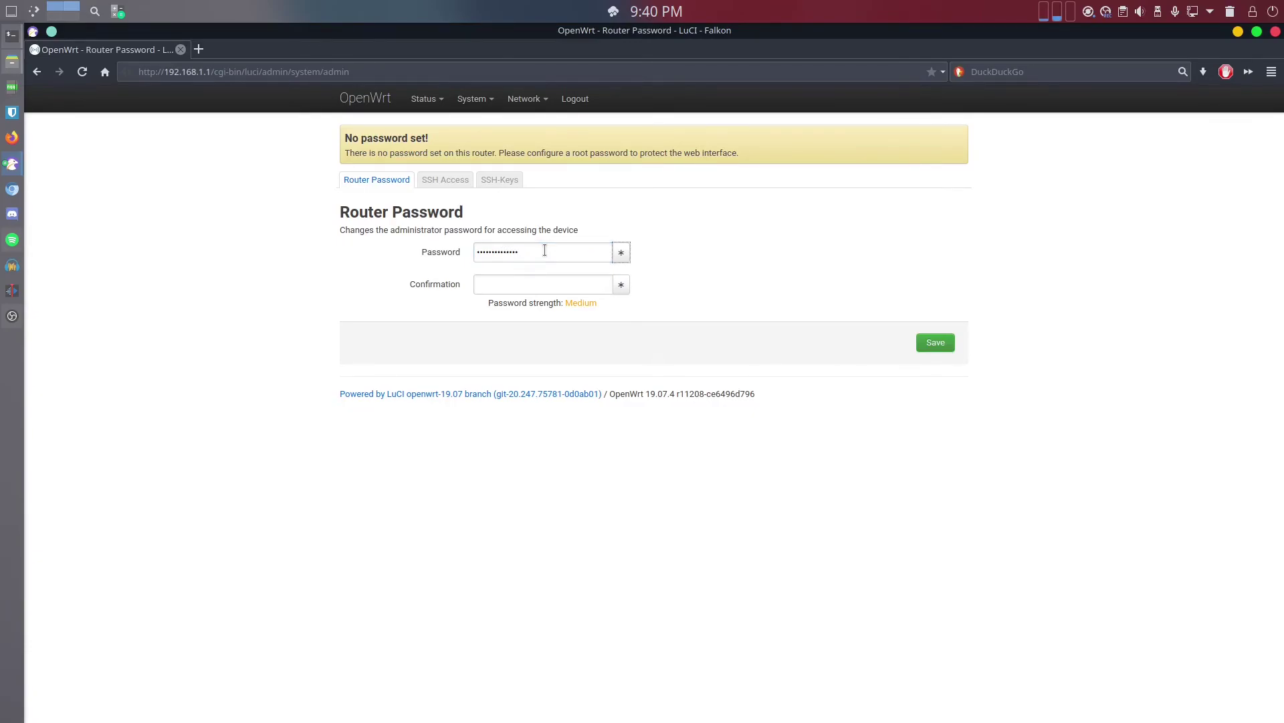
{"action": "key", "text": "Tab"}
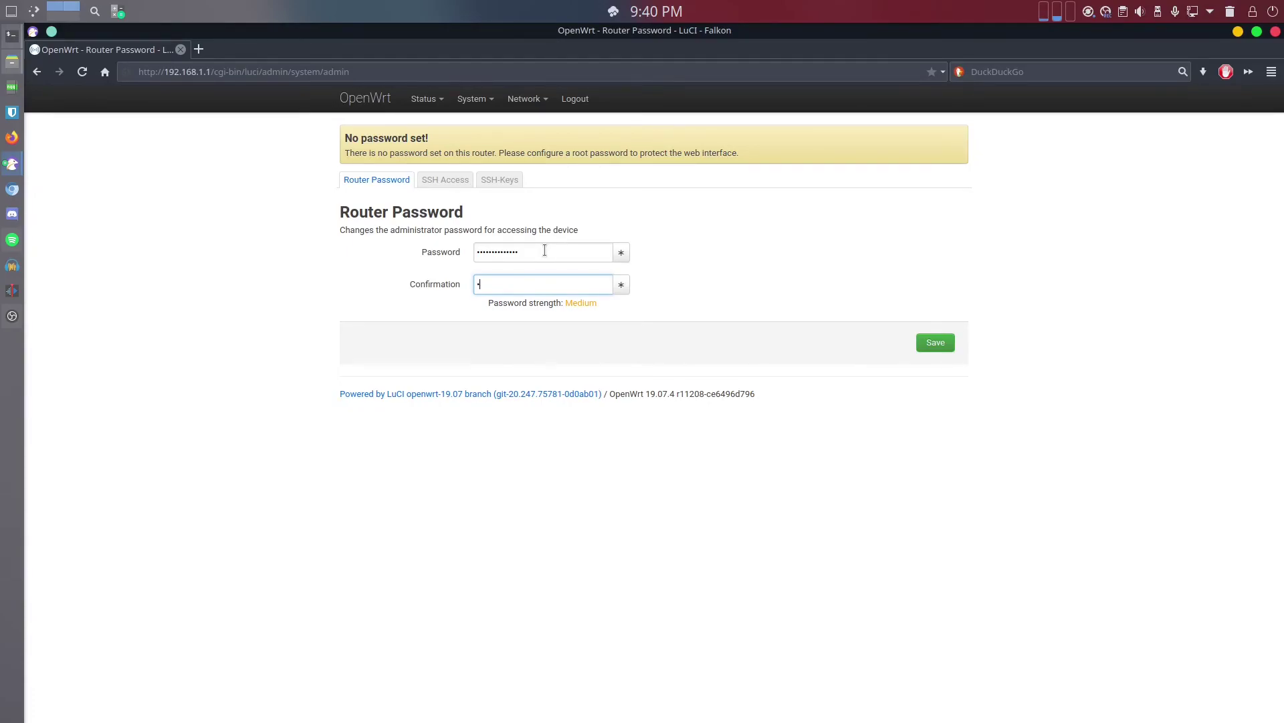
{"action": "type", "text": "******"}
{"action": "left_click", "coordinate": [935, 342]}
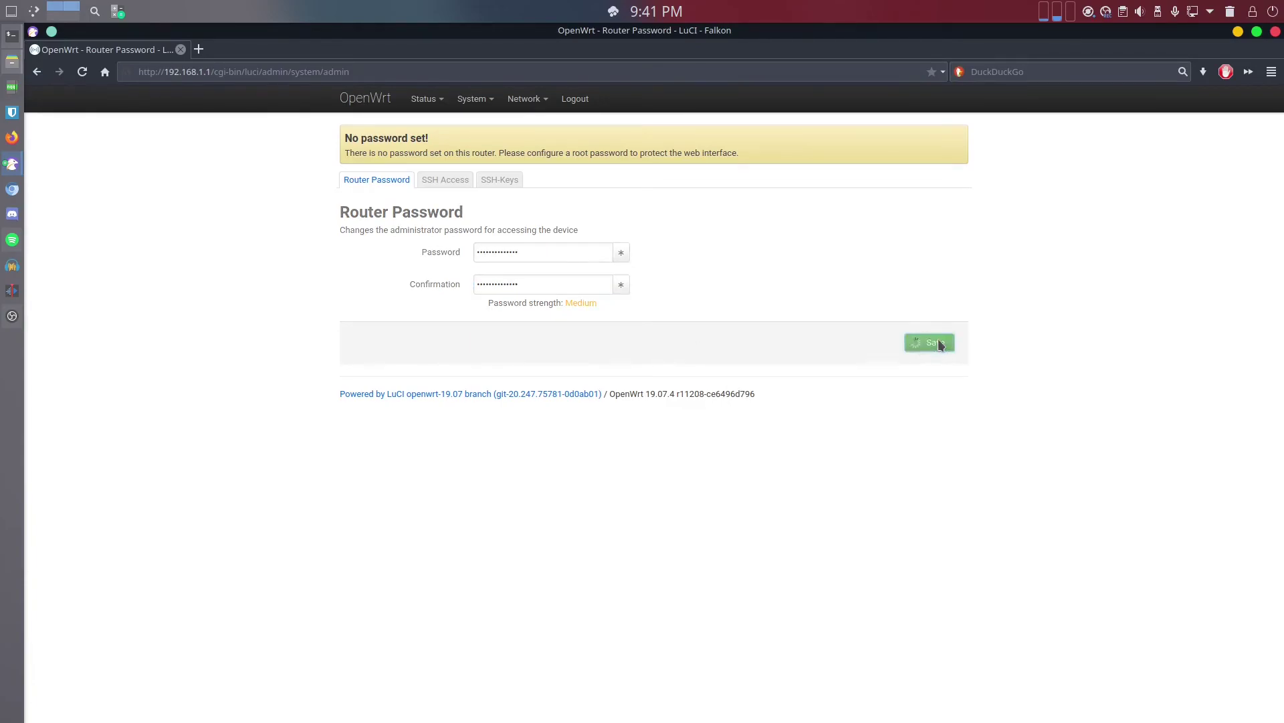